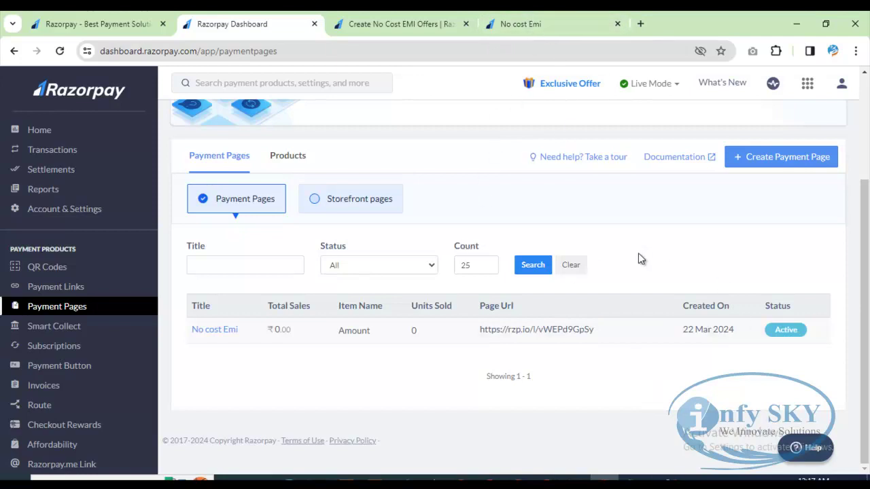
Step: Bring up the 'No cost Emi' payment page showing the fixed ₹12,000.00 amount
{"action": "mouse_move", "coordinate": [553, 18]}
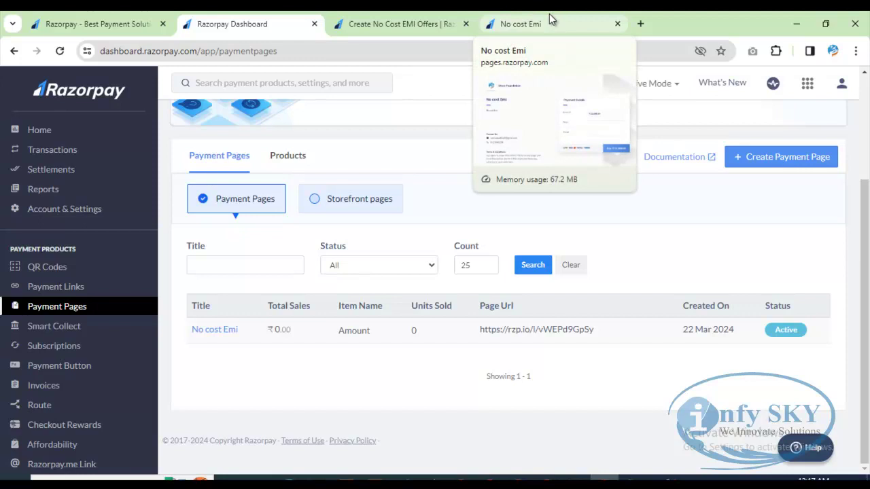
{"action": "left_click", "coordinate": [548, 20]}
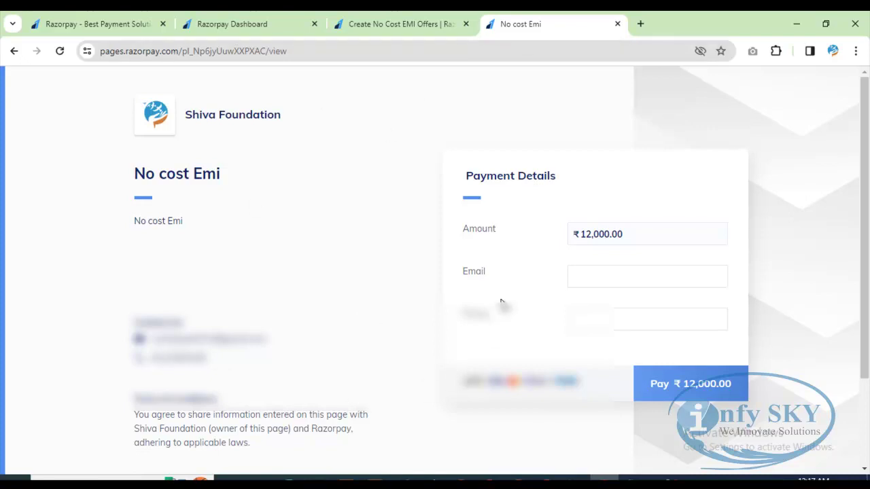
Step: Enter the payer's email and phone number, then proceed to pay ₹12,000.00
{"action": "left_click", "coordinate": [596, 277]}
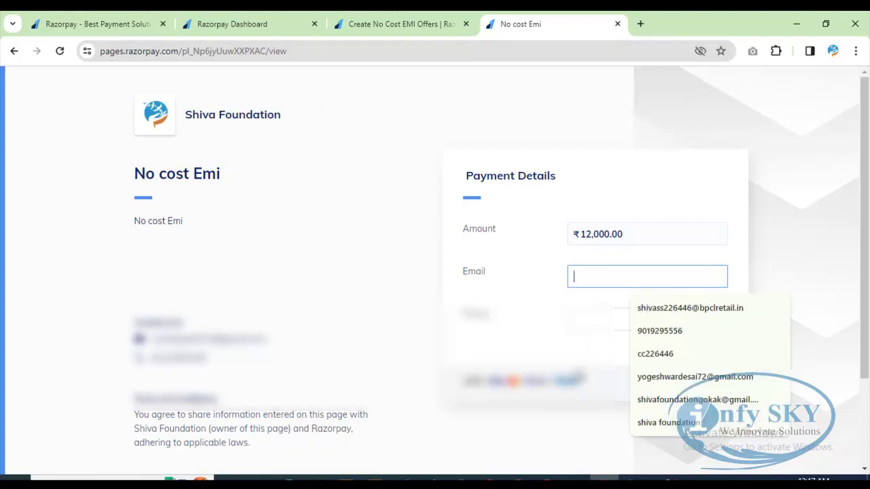
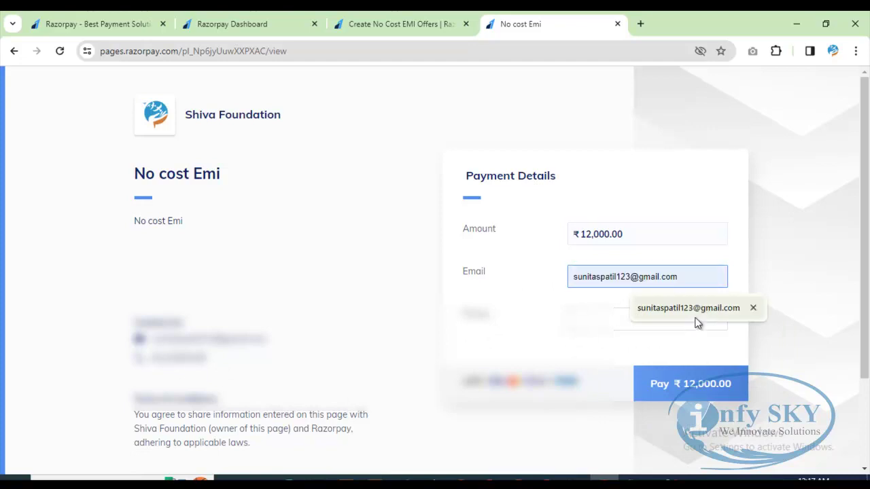
{"action": "left_click", "coordinate": [695, 319]}
{"action": "left_click", "coordinate": [627, 325]}
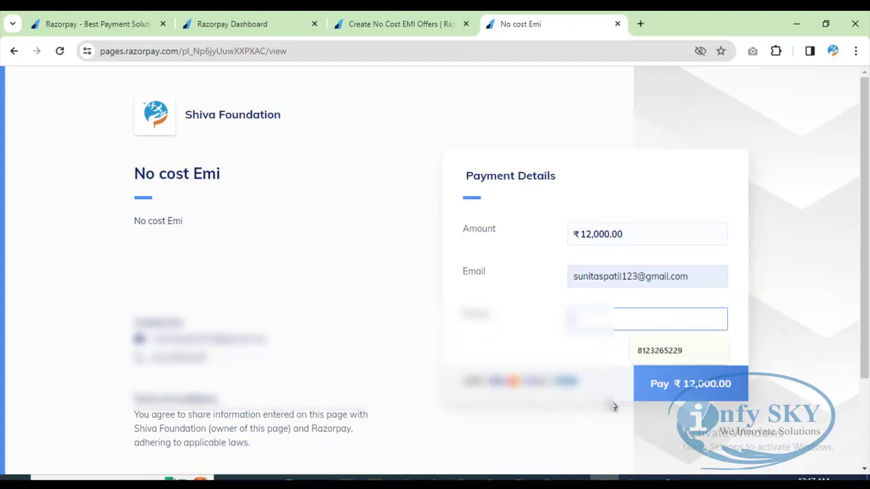
{"action": "type", "text": "9"}
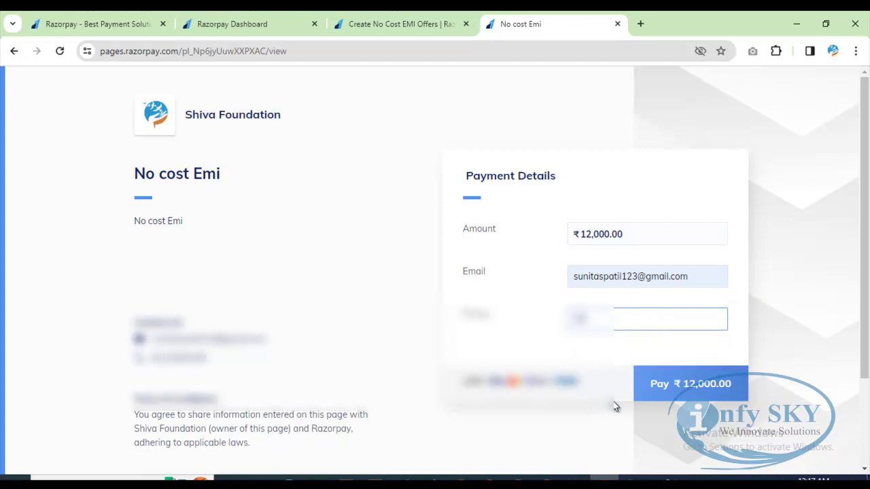
{"action": "type", "text": "123456789"}
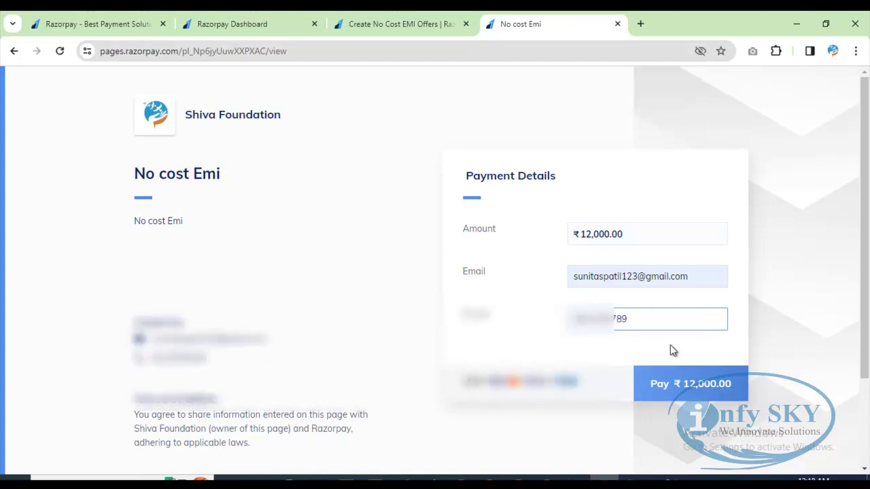
{"action": "left_click", "coordinate": [676, 385]}
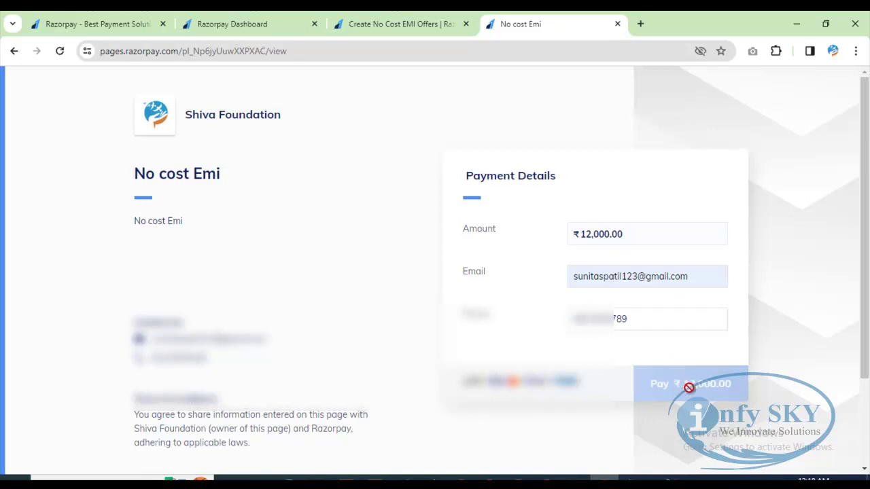
{"action": "left_click", "coordinate": [742, 389]}
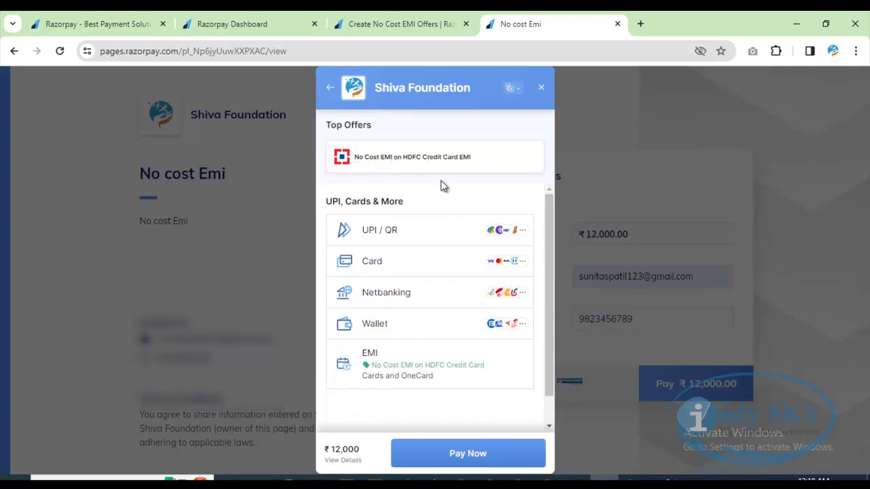
Step: Apply the HDFC No Cost EMI offer on the 9-month HDFC credit card plan, then close the page
{"action": "left_click", "coordinate": [488, 160]}
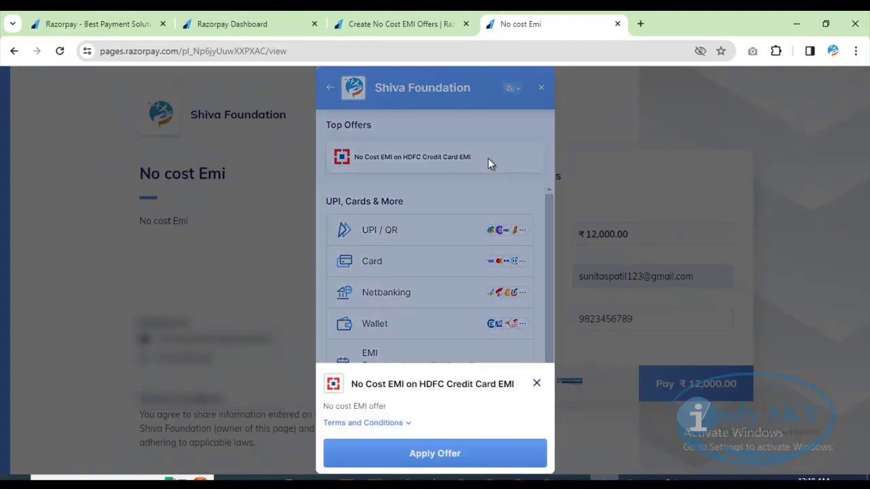
{"action": "left_click", "coordinate": [440, 455]}
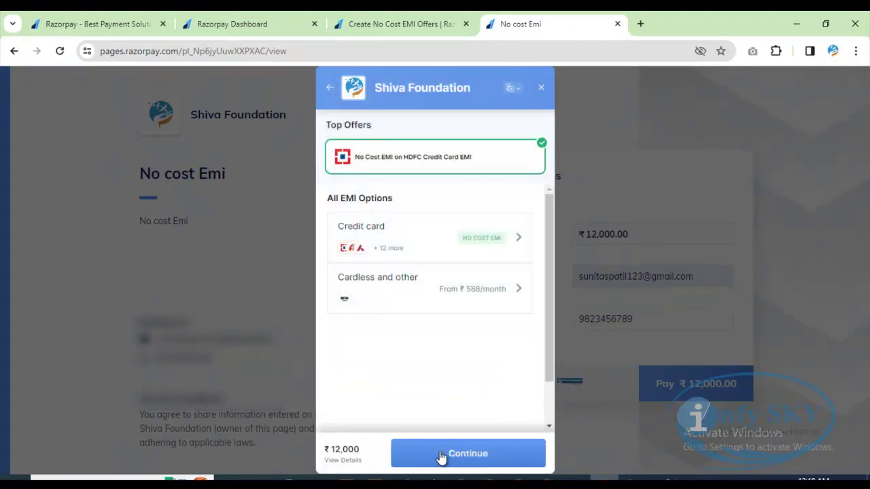
{"action": "left_click", "coordinate": [468, 241]}
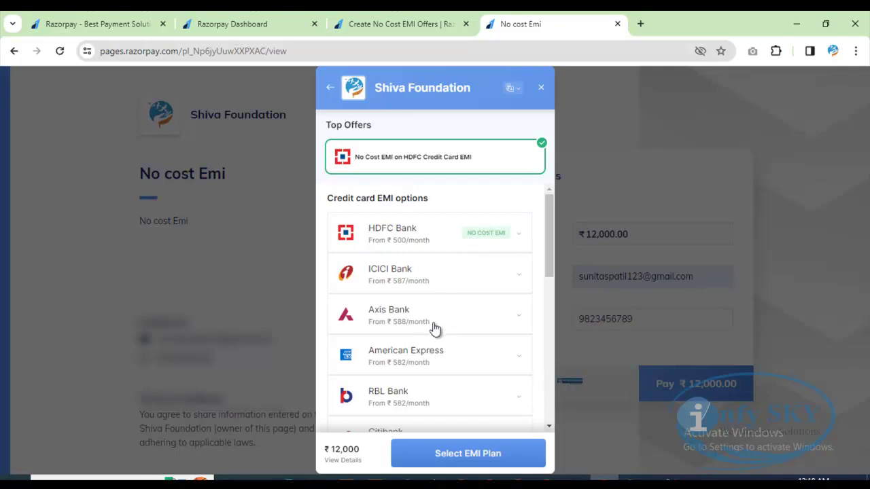
{"action": "left_click", "coordinate": [459, 241]}
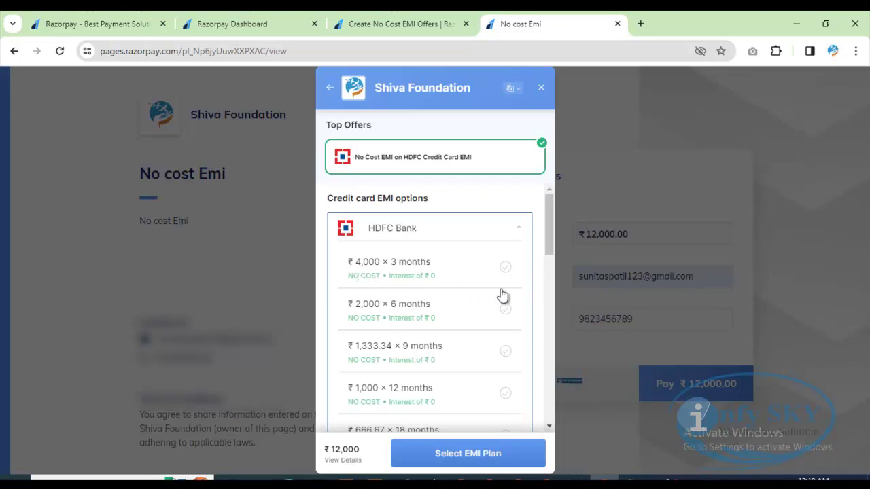
{"action": "scroll", "coordinate": [485, 401], "scroll_direction": "down", "scroll_amount": 2}
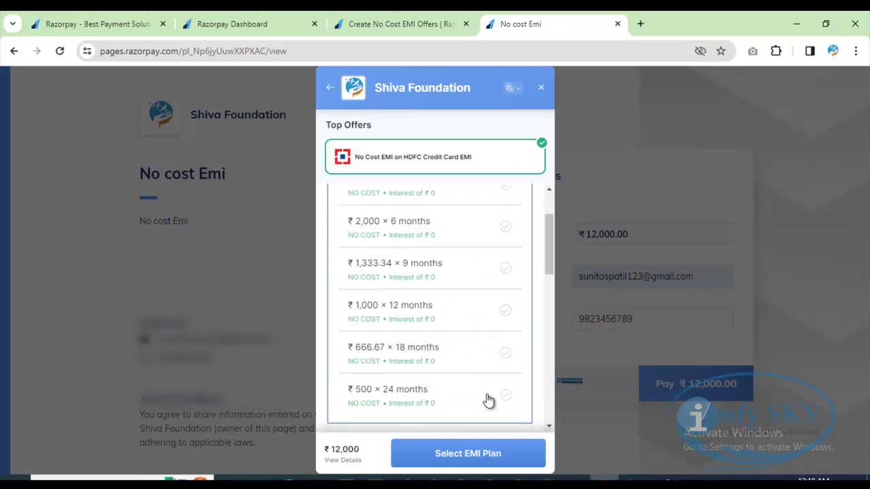
{"action": "left_click", "coordinate": [506, 225]}
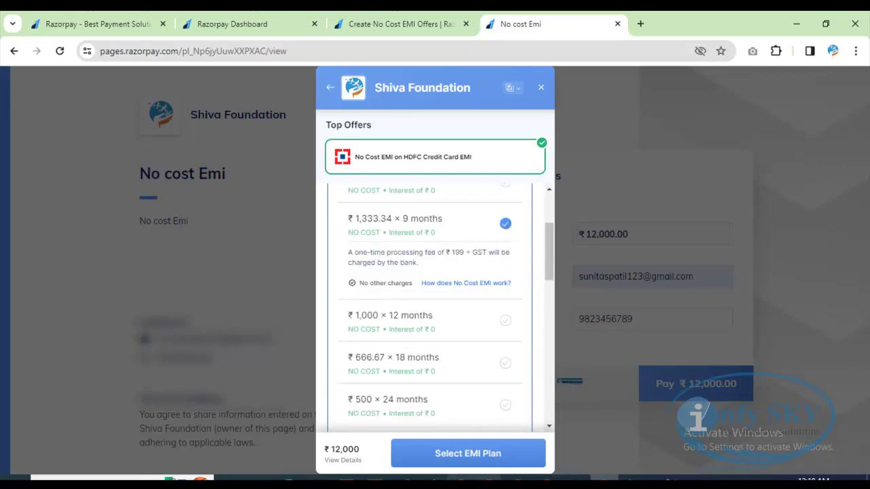
{"action": "scroll", "coordinate": [417, 330], "scroll_direction": "up", "scroll_amount": 2}
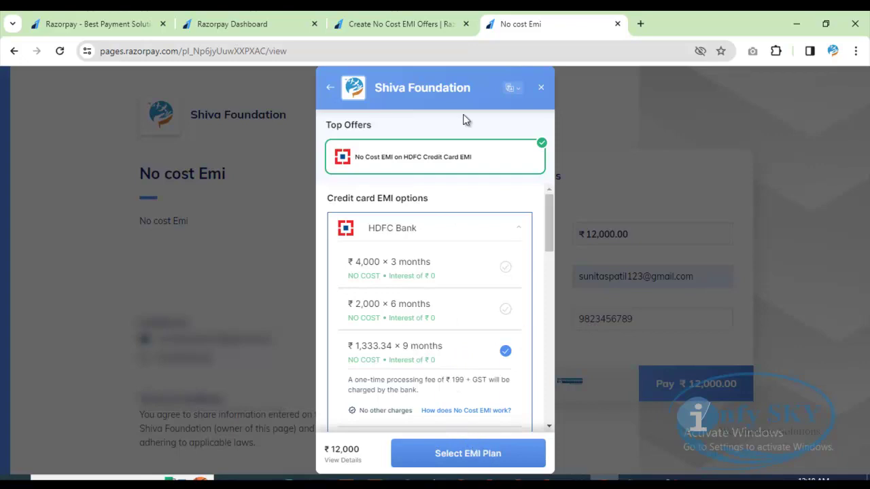
{"action": "key", "text": "ctrl+w"}
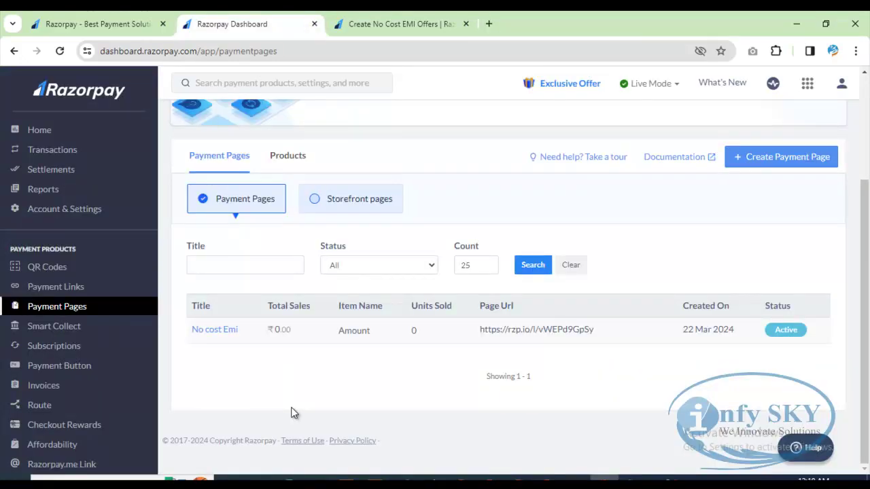
Step: Disable the Holi Offer - No cost EMI from its offer details and close the panel
{"action": "scroll", "coordinate": [130, 404], "scroll_direction": "down", "scroll_amount": 2}
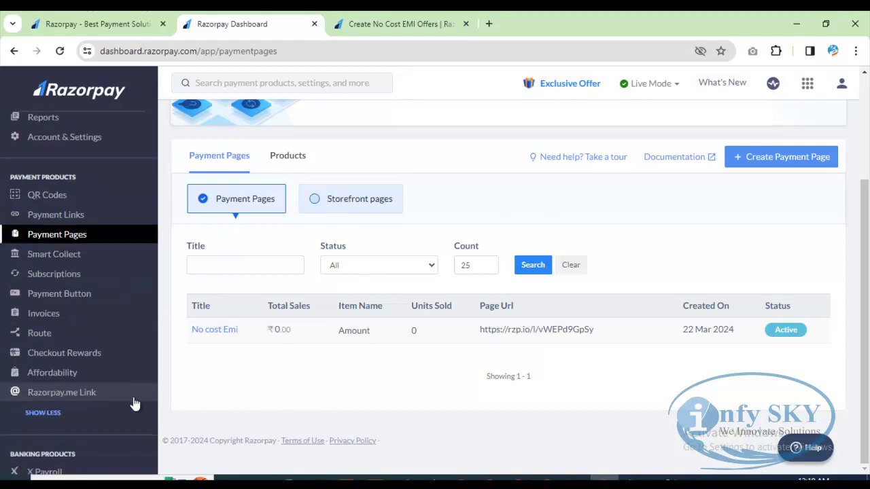
{"action": "scroll", "coordinate": [73, 445], "scroll_direction": "down", "scroll_amount": 2}
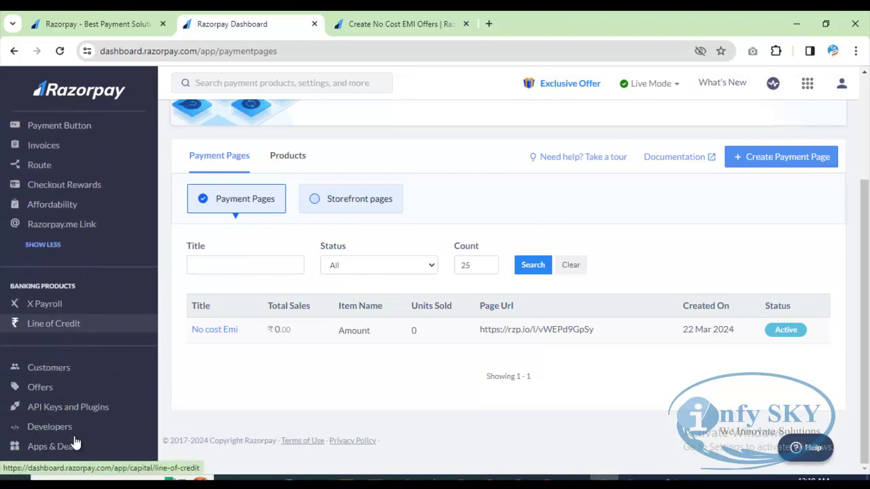
{"action": "left_click", "coordinate": [48, 393]}
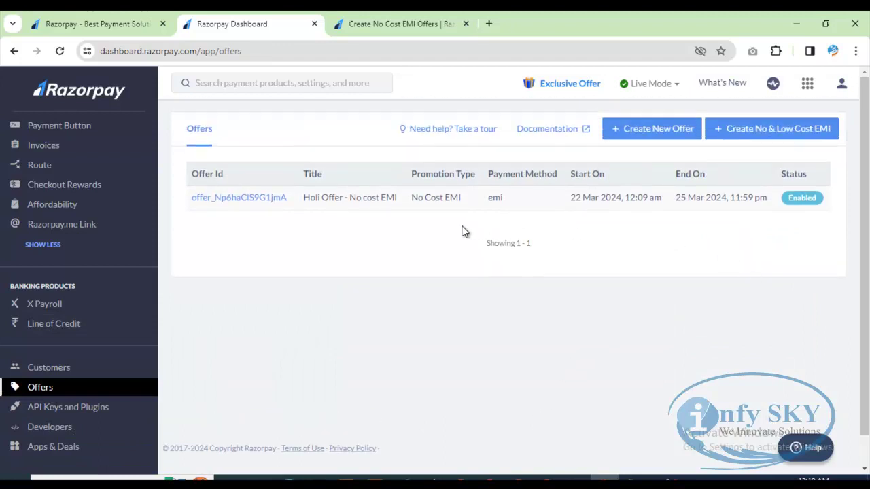
{"action": "left_click", "coordinate": [238, 199]}
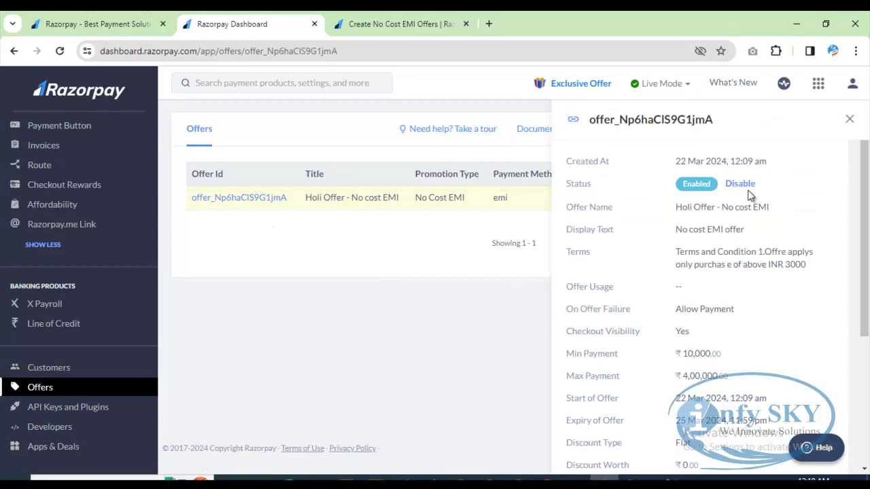
{"action": "left_click", "coordinate": [740, 184]}
{"action": "left_click", "coordinate": [487, 295]}
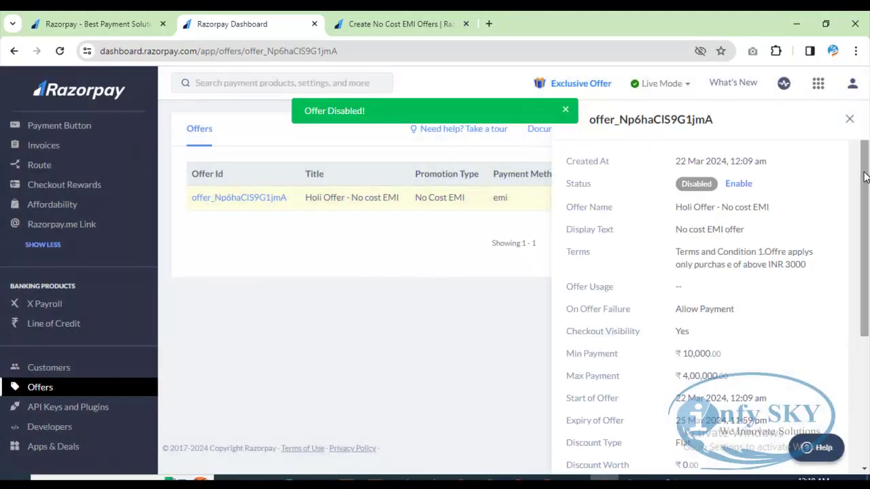
{"action": "left_click", "coordinate": [849, 120]}
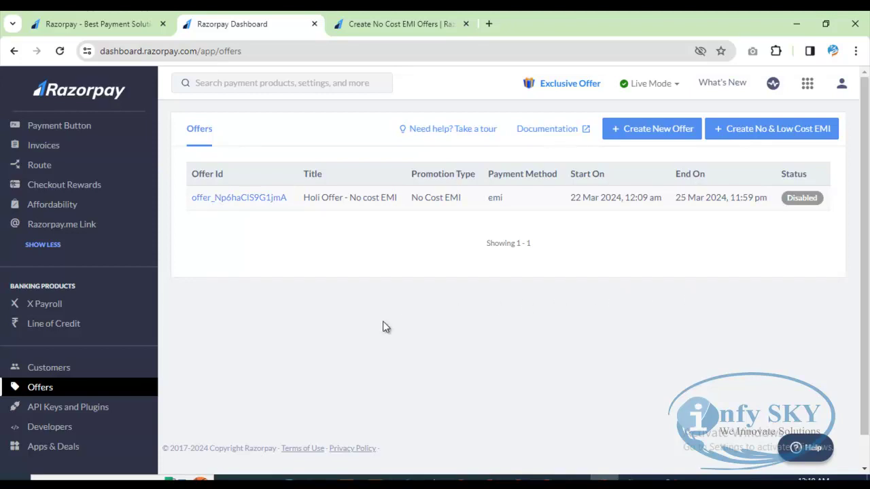
Step: Start a new No & Low Cost EMI offer and review the docs' Description section
{"action": "left_click", "coordinate": [768, 136]}
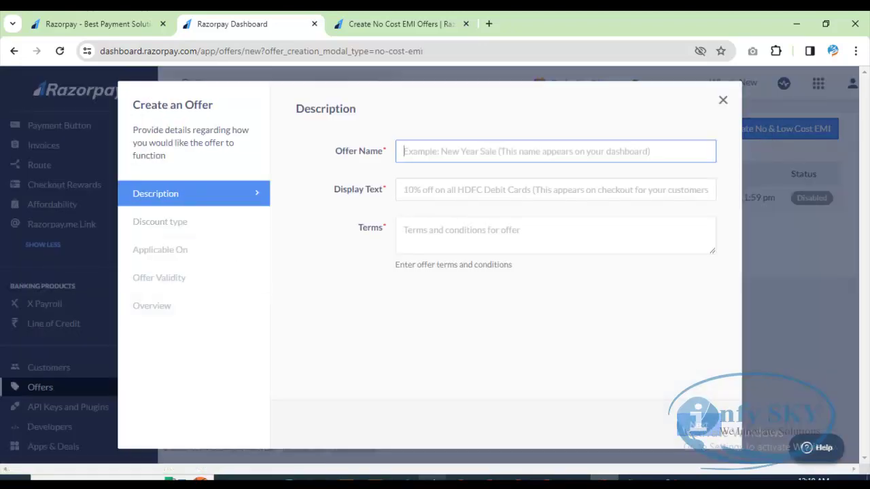
{"action": "left_click", "coordinate": [406, 23]}
{"action": "scroll", "coordinate": [588, 299], "scroll_direction": "up", "scroll_amount": 15}
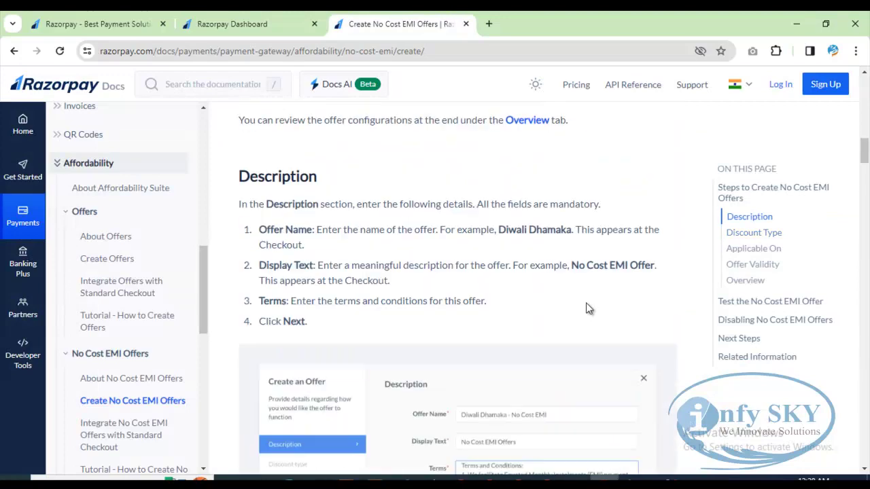
{"action": "scroll", "coordinate": [584, 302], "scroll_direction": "down", "scroll_amount": 10}
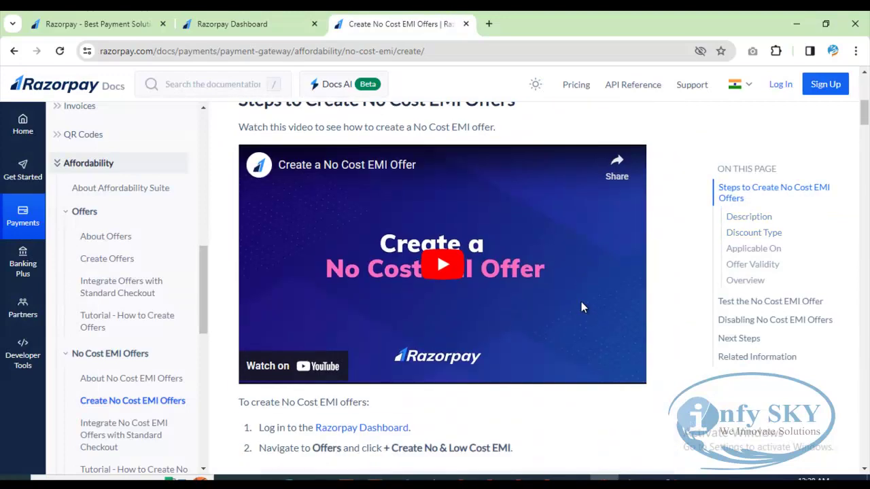
{"action": "scroll", "coordinate": [580, 307], "scroll_direction": "up", "scroll_amount": 2}
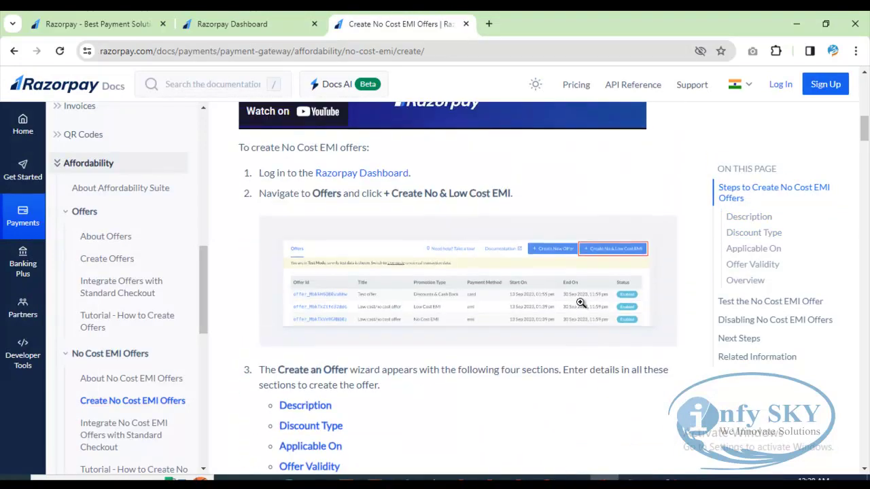
{"action": "scroll", "coordinate": [581, 307], "scroll_direction": "down", "scroll_amount": 8}
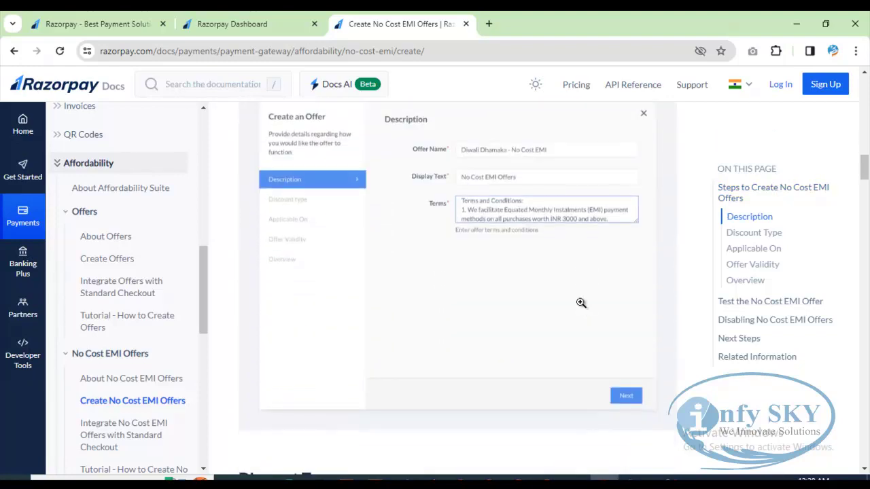
{"action": "left_click", "coordinate": [276, 19]}
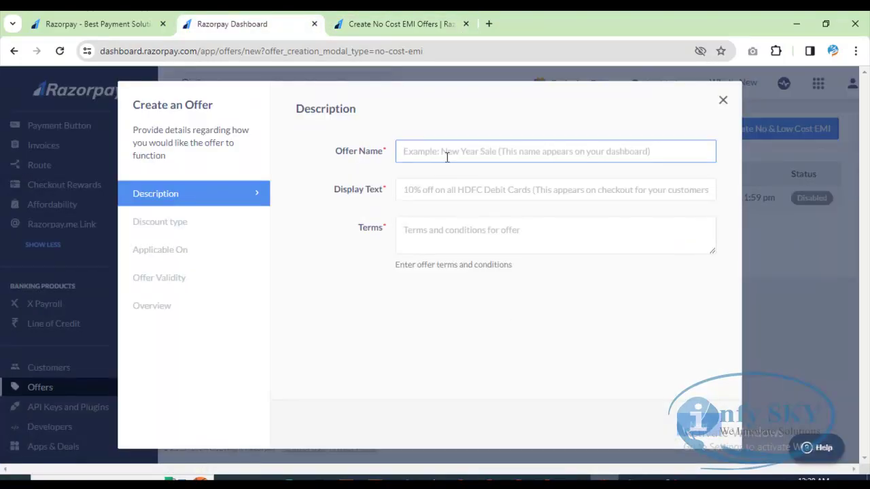
Step: Name the offer 'Gudipadwa Offer- No cost'
{"action": "type", "text": "Gu"}
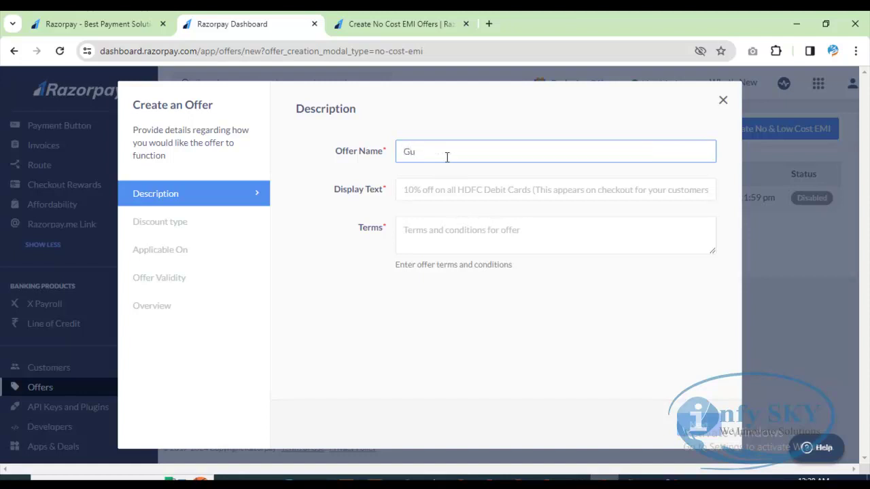
{"action": "type", "text": "dipadwa Offer"}
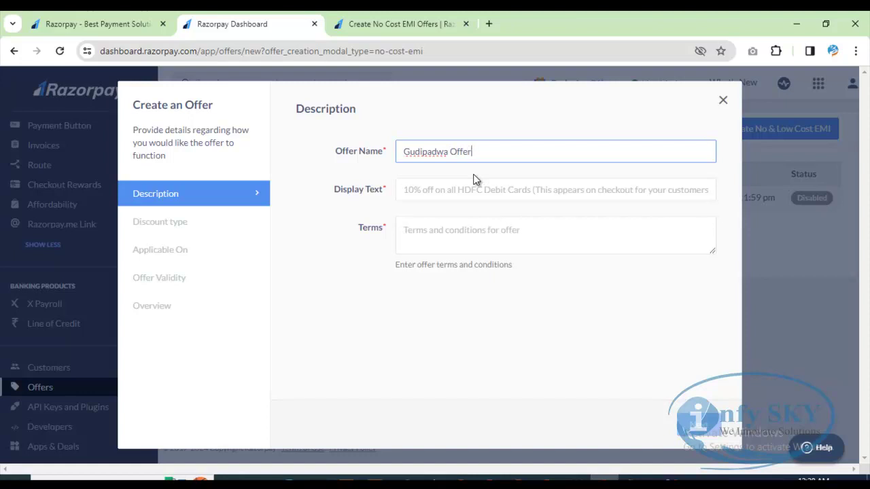
{"action": "left_click", "coordinate": [452, 190]}
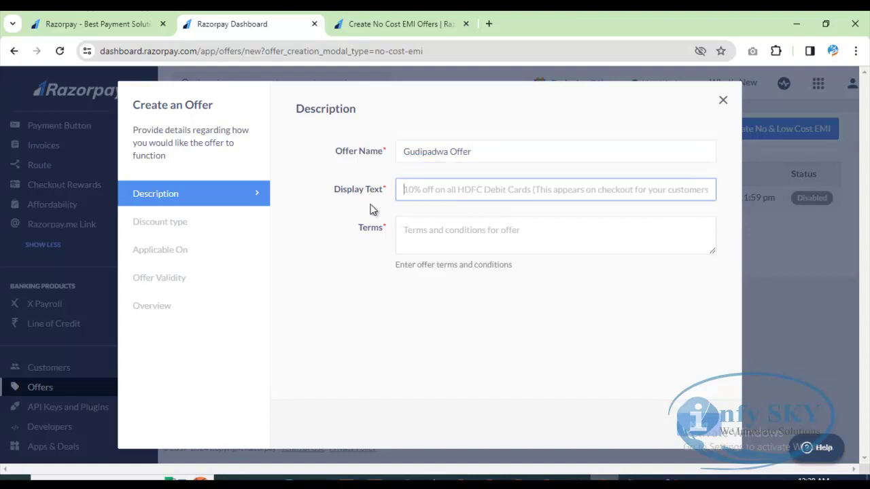
{"action": "left_click", "coordinate": [500, 152]}
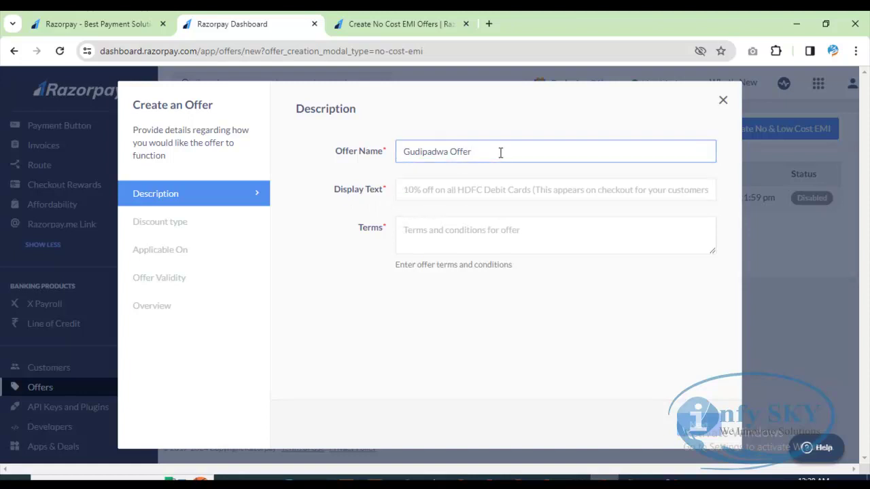
{"action": "type", "text": "- No cost"}
Step: Set the display text to 'No Cost EMI Offer'
{"action": "left_click", "coordinate": [472, 189]}
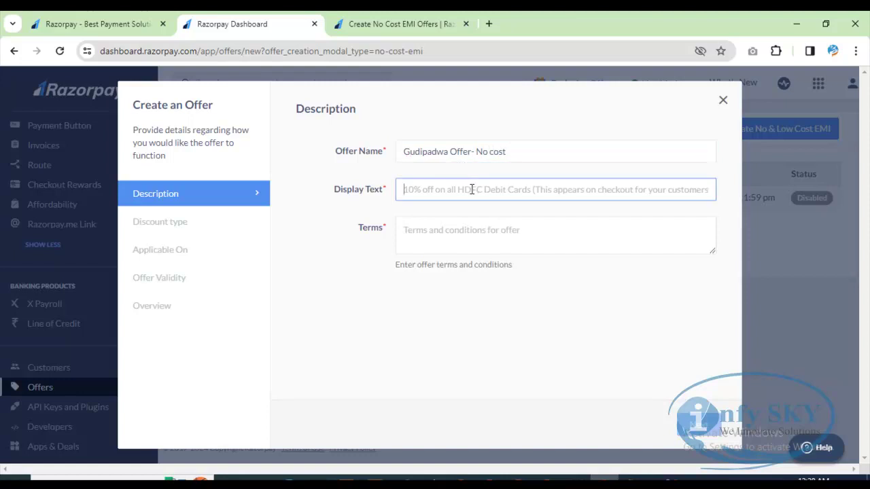
{"action": "type", "text": "No cost "}
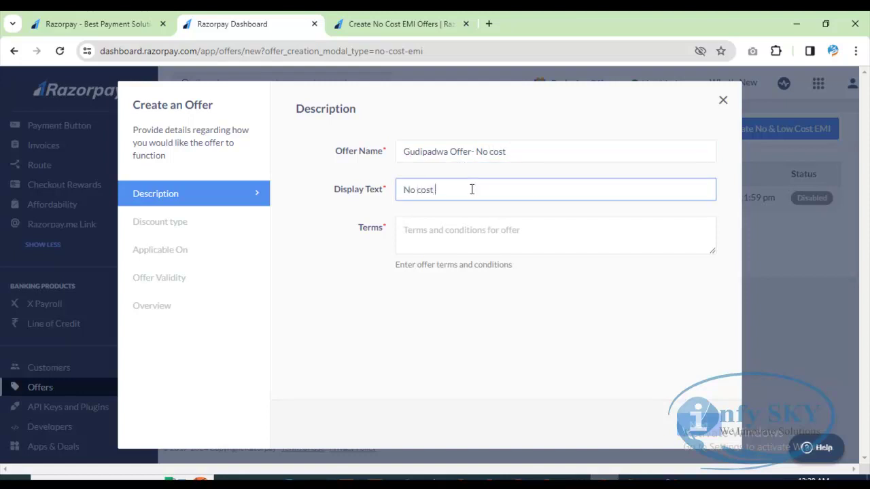
{"action": "type", "text": "EMI"}
{"action": "left_click", "coordinate": [423, 189]}
{"action": "key", "text": "BackSpace"}
{"action": "type", "text": "C"}
{"action": "left_click", "coordinate": [480, 367]}
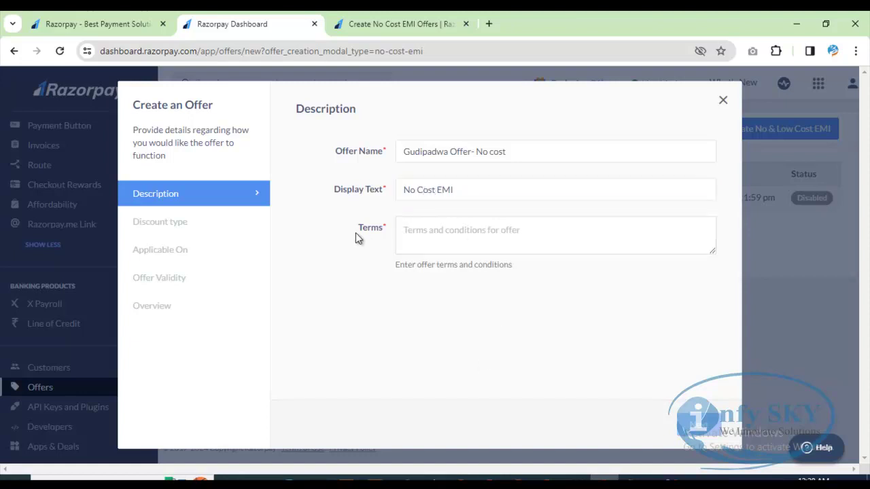
{"action": "left_click", "coordinate": [431, 233]}
{"action": "left_click", "coordinate": [410, 26]}
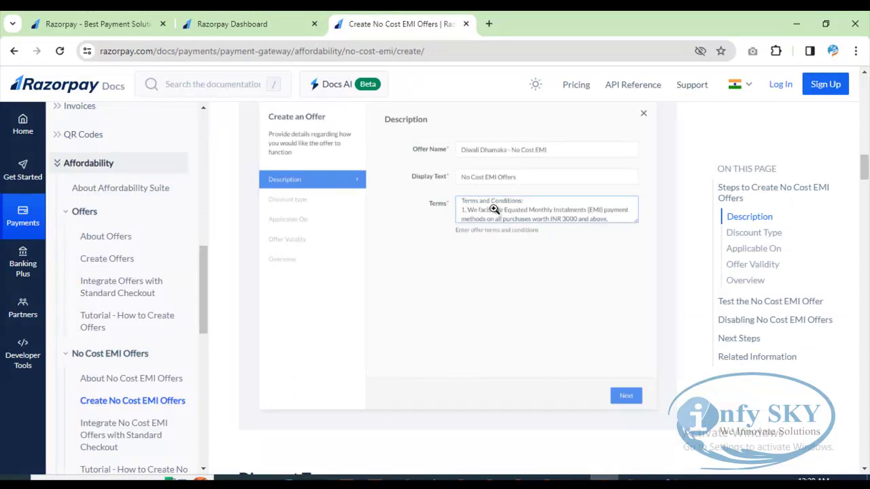
{"action": "left_click", "coordinate": [182, 25]}
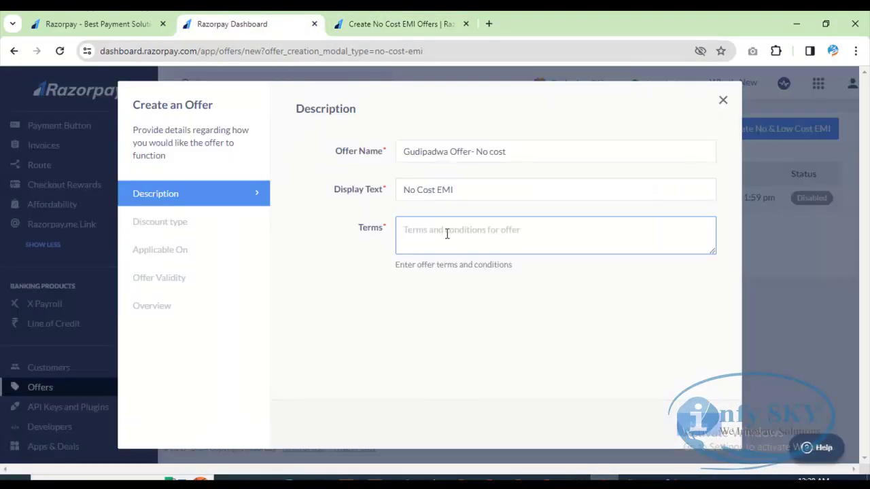
{"action": "left_click", "coordinate": [466, 190]}
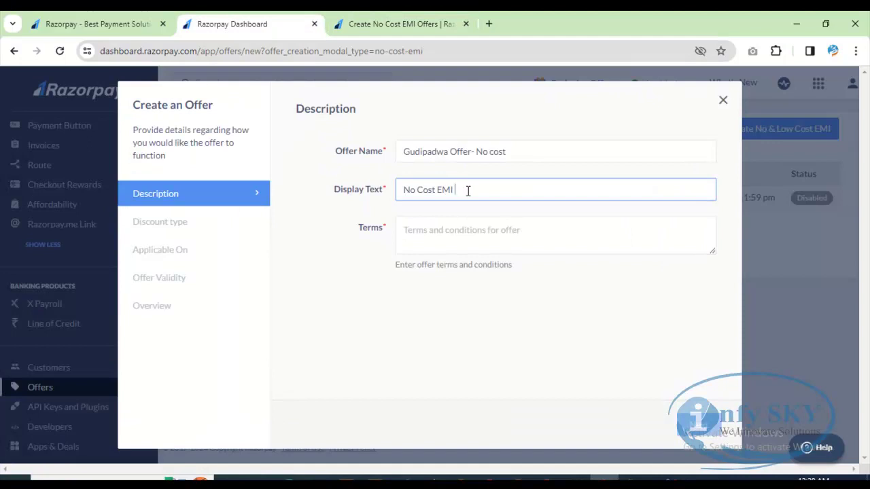
{"action": "type", "text": "Offer"}
Step: Write the purchase-above-INR10000 offer term, correcting 'oofer' to 'offer'
{"action": "left_click", "coordinate": [418, 238]}
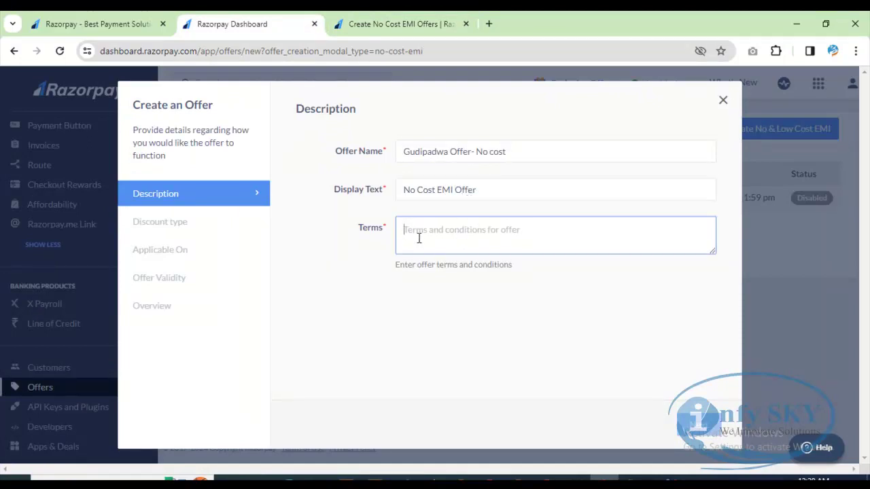
{"action": "type", "text": "1."}
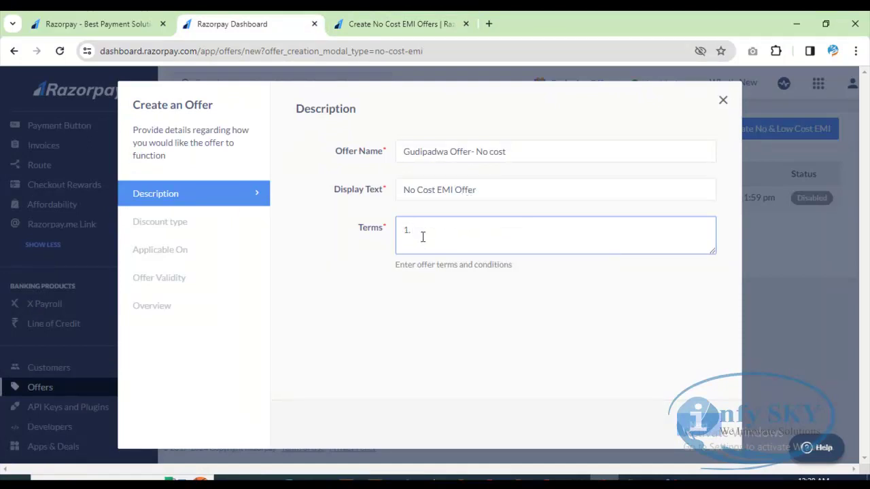
{"action": "type", "text": " oofer is ap"}
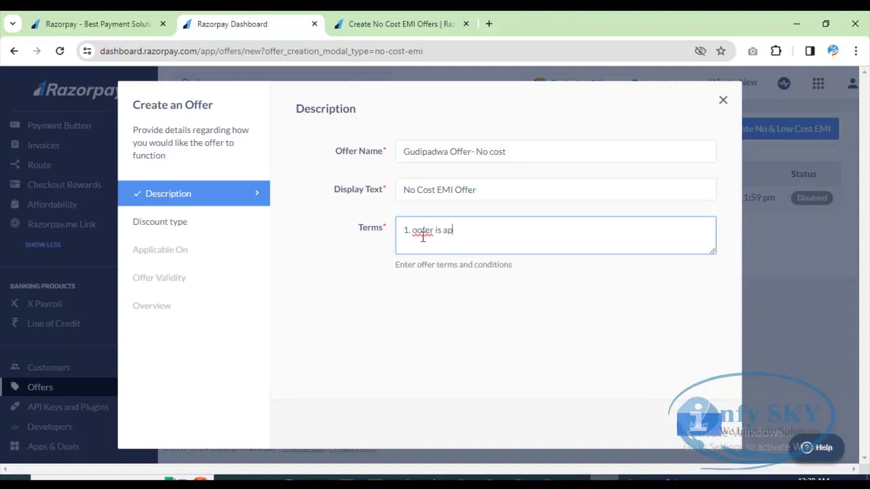
{"action": "type", "text": "plyied only for purcha"}
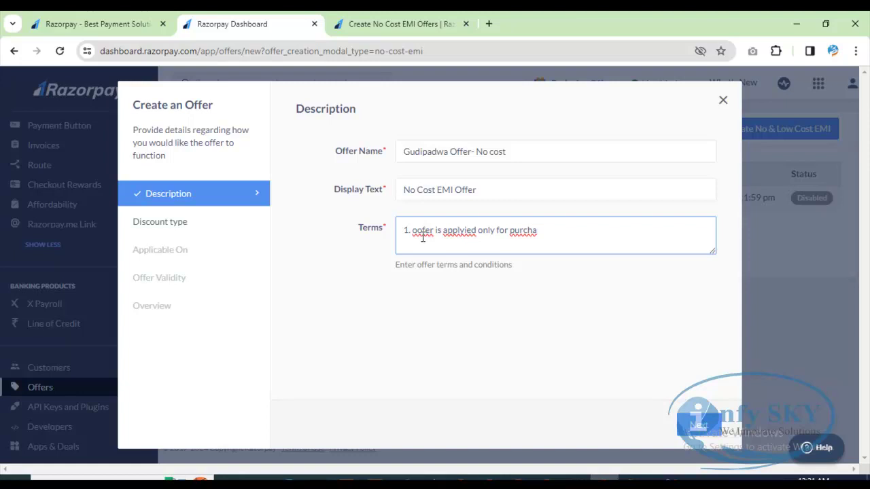
{"action": "type", "text": "ge above INR10000"}
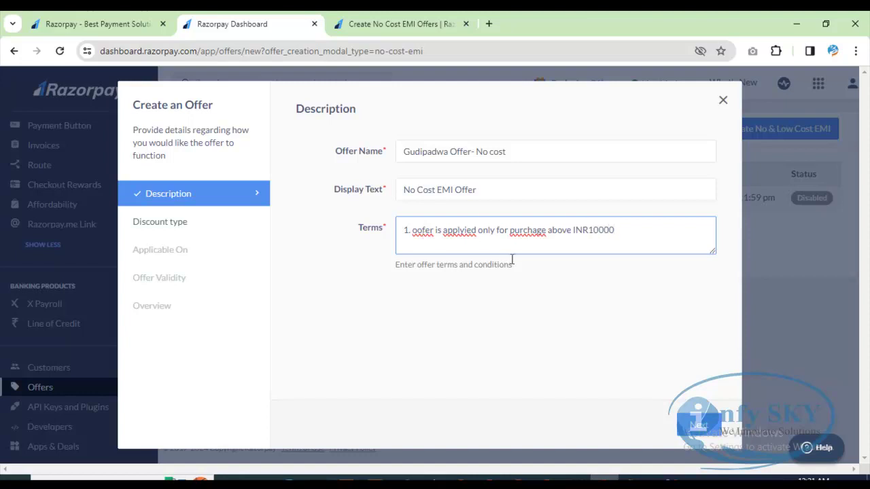
{"action": "left_click", "coordinate": [596, 278]}
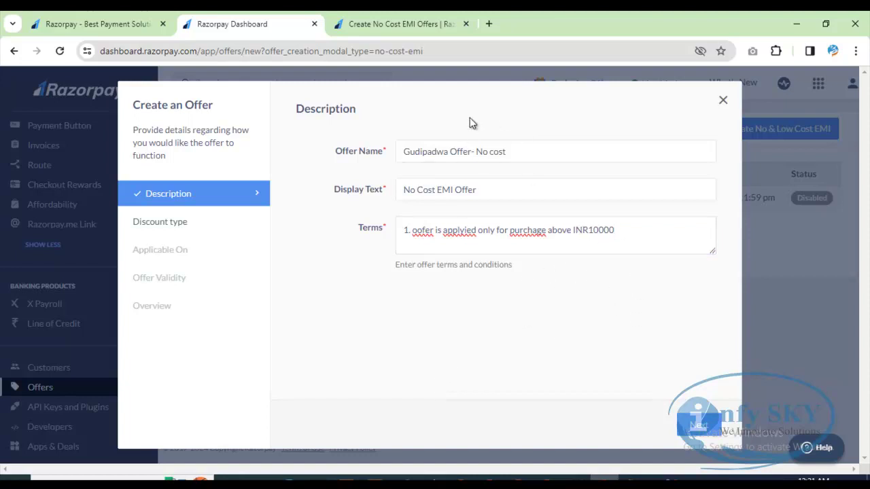
{"action": "left_click", "coordinate": [422, 231]}
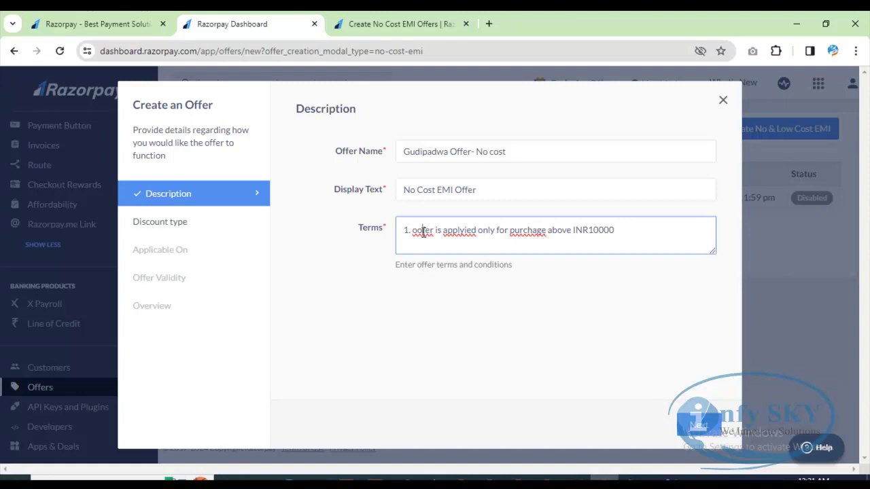
{"action": "key", "text": "BackSpace"}
{"action": "type", "text": "f"}
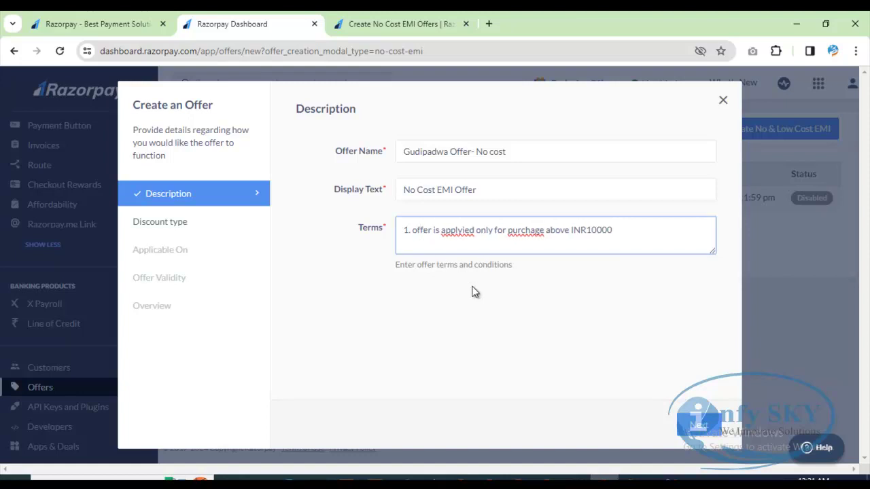
{"action": "left_click", "coordinate": [473, 292]}
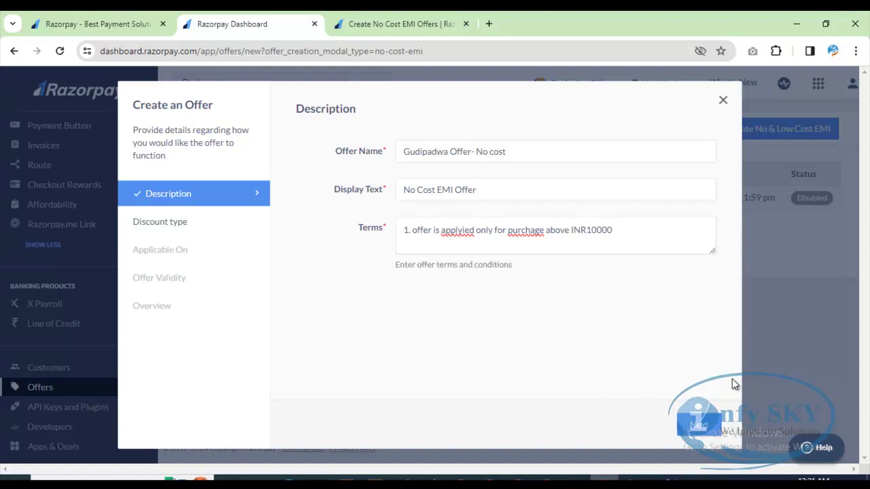
Step: Advance to the discount type step and consult the docs for guidance
{"action": "left_click", "coordinate": [698, 427]}
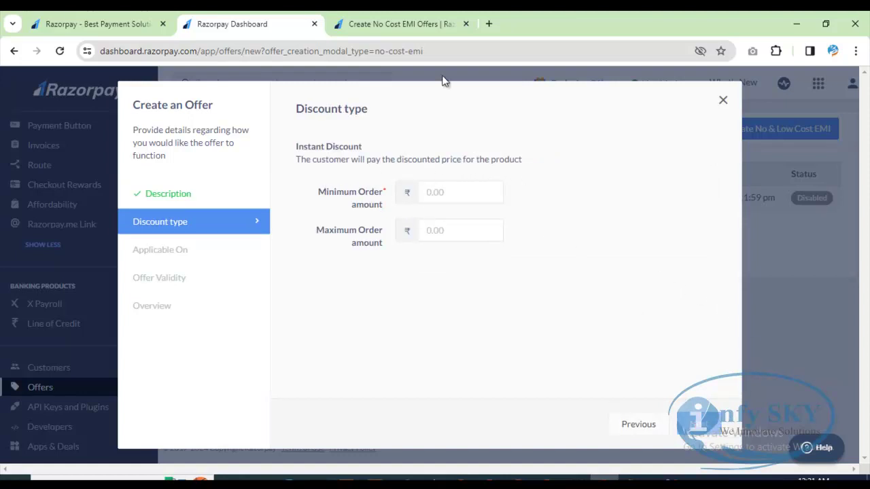
{"action": "left_click", "coordinate": [401, 24]}
{"action": "scroll", "coordinate": [476, 347], "scroll_direction": "down", "scroll_amount": 5}
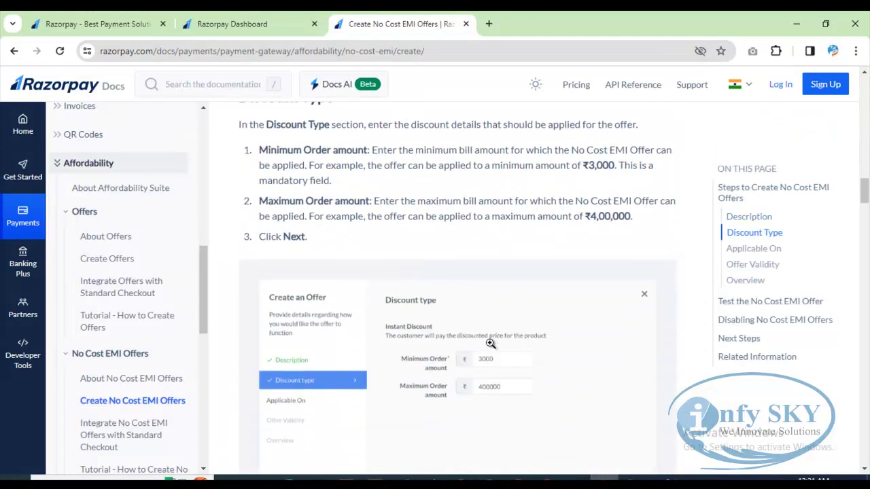
{"action": "scroll", "coordinate": [490, 344], "scroll_direction": "down", "scroll_amount": 1}
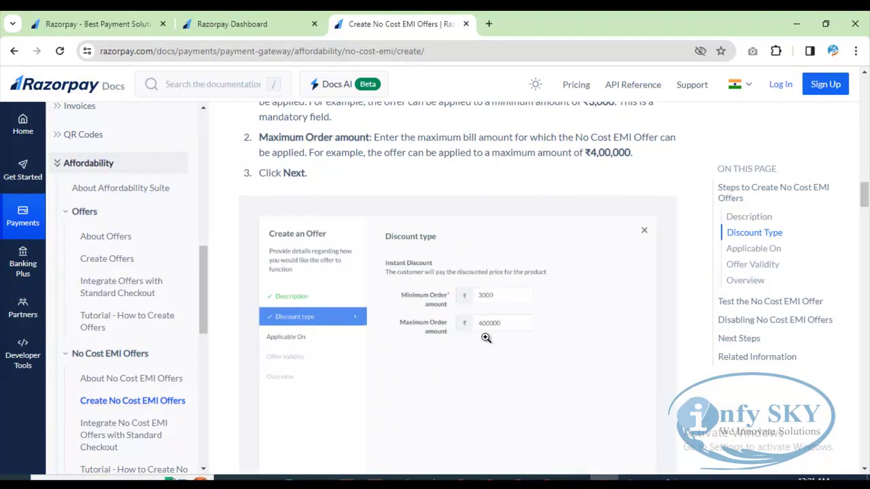
{"action": "left_click", "coordinate": [292, 23]}
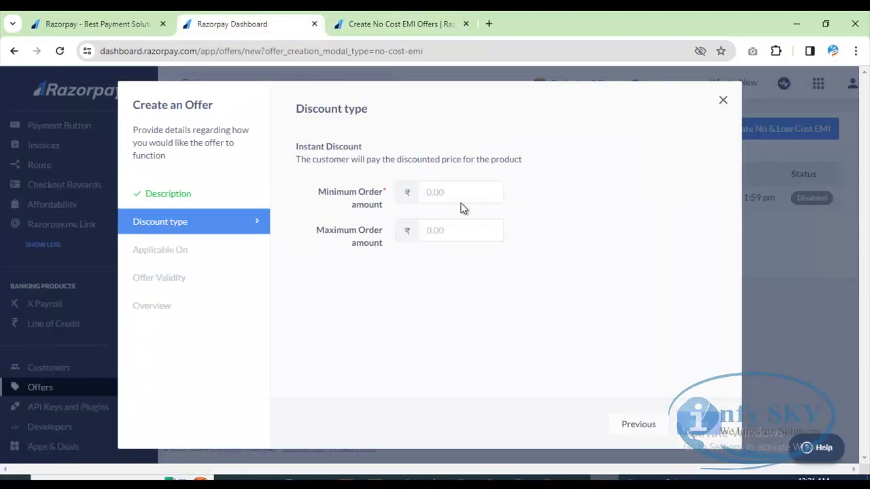
Step: Set minimum order amount 10000 and maximum 400000, then continue to Applicable On
{"action": "left_click", "coordinate": [457, 192]}
{"action": "type", "text": "1"}
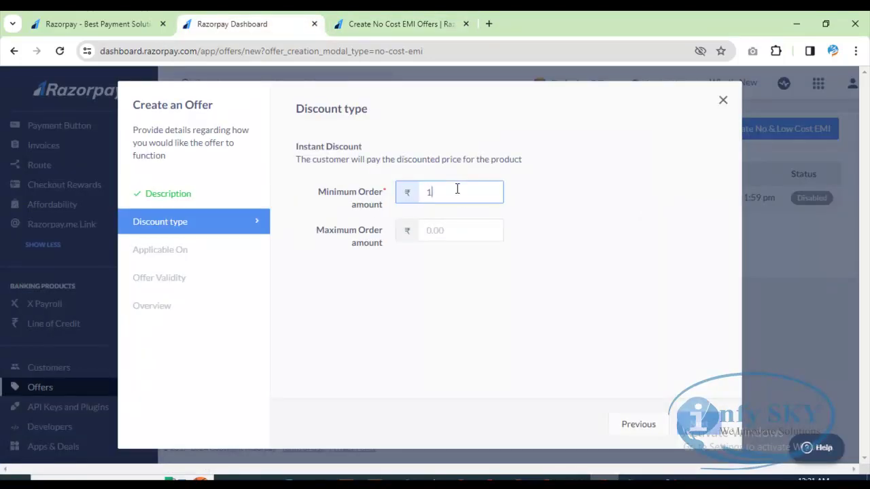
{"action": "type", "text": "0000"}
{"action": "left_click", "coordinate": [463, 230]}
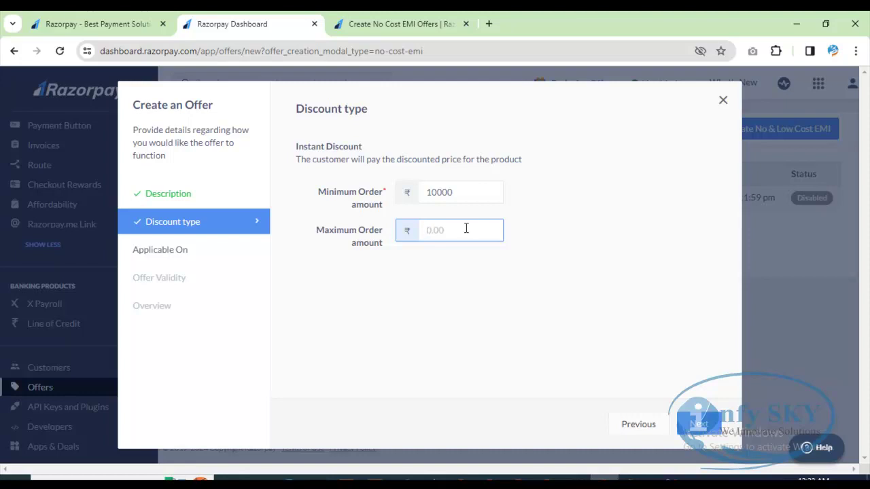
{"action": "type", "text": "400000"}
{"action": "left_click", "coordinate": [495, 306]}
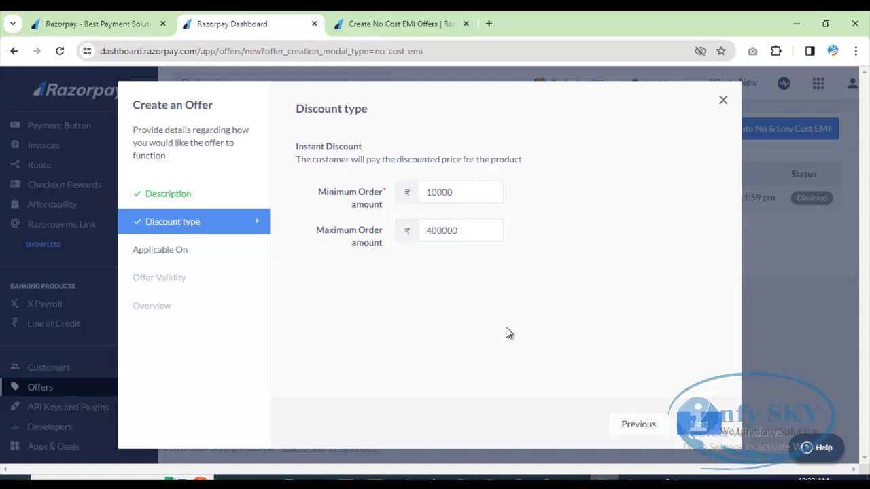
{"action": "left_click", "coordinate": [699, 423]}
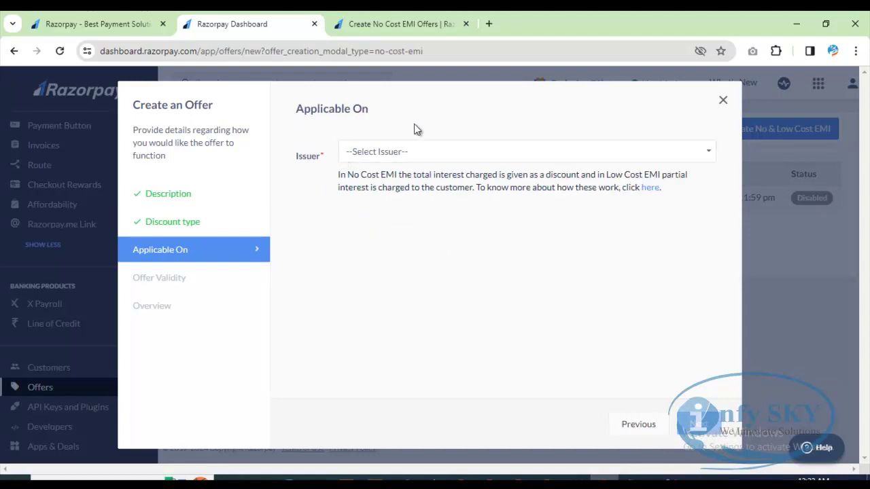
Step: Choose HDFC Bank as issuer and tick the 3, 6, 9, 12 and 18 month tenures
{"action": "left_click", "coordinate": [464, 154]}
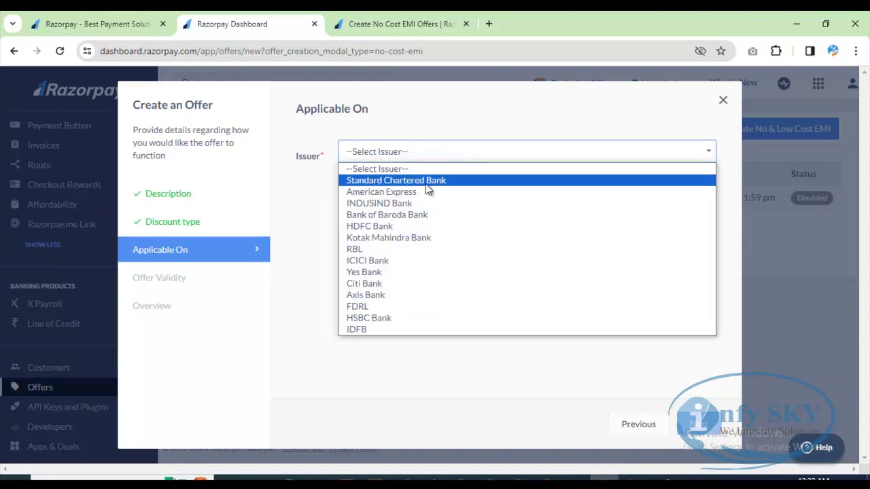
{"action": "left_click", "coordinate": [411, 373]}
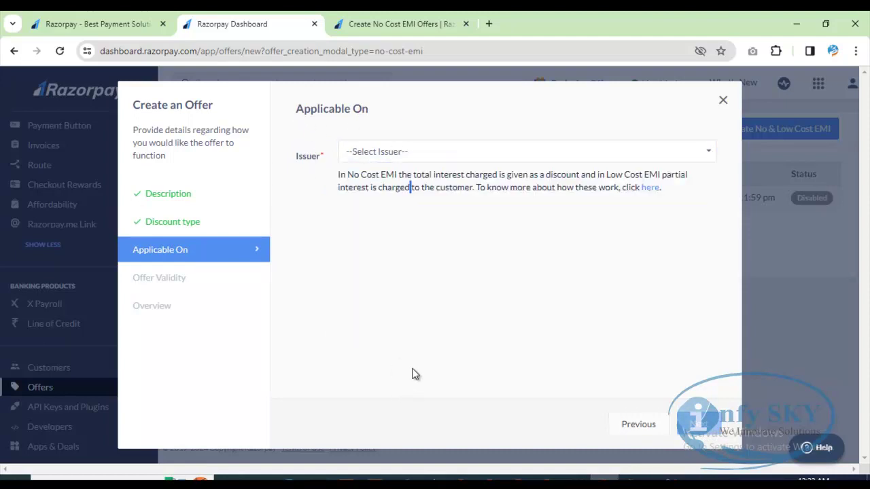
{"action": "left_click", "coordinate": [480, 155]}
{"action": "left_click", "coordinate": [382, 233]}
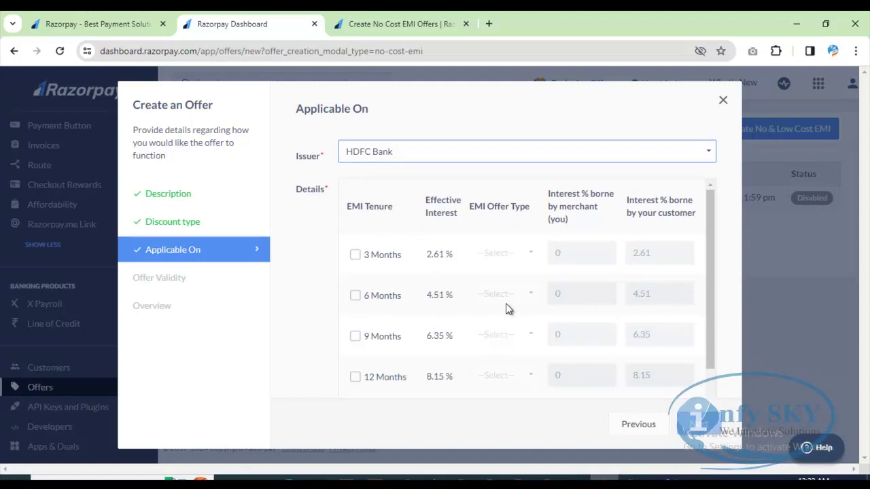
{"action": "scroll", "coordinate": [475, 333], "scroll_direction": "down", "scroll_amount": 2}
{"action": "scroll", "coordinate": [441, 285], "scroll_direction": "up", "scroll_amount": 2}
{"action": "left_click", "coordinate": [355, 254]}
{"action": "left_click", "coordinate": [353, 295]}
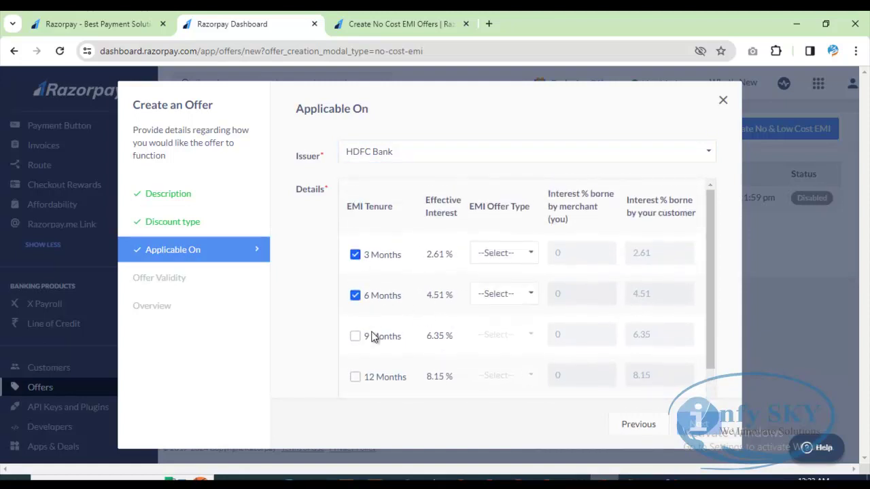
{"action": "left_click", "coordinate": [354, 335]}
{"action": "scroll", "coordinate": [380, 340], "scroll_direction": "down", "scroll_amount": 1}
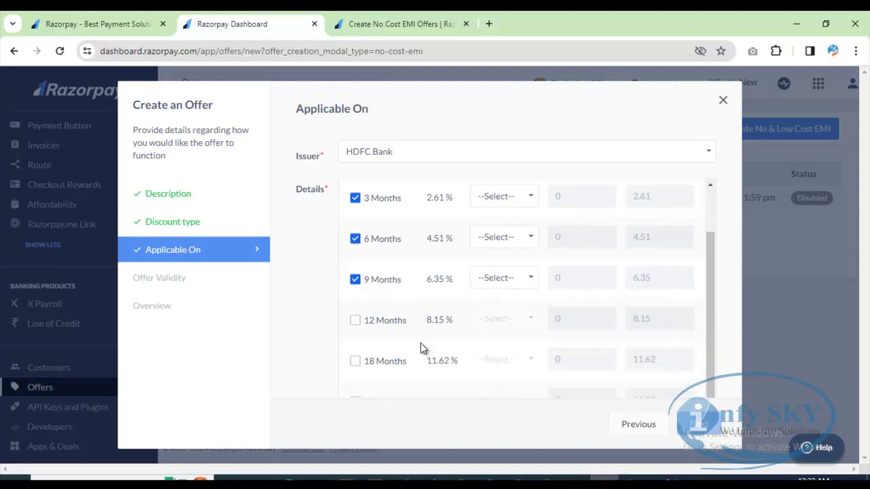
{"action": "left_click", "coordinate": [356, 321]}
{"action": "left_click", "coordinate": [356, 362]}
{"action": "scroll", "coordinate": [534, 352], "scroll_direction": "up", "scroll_amount": 1}
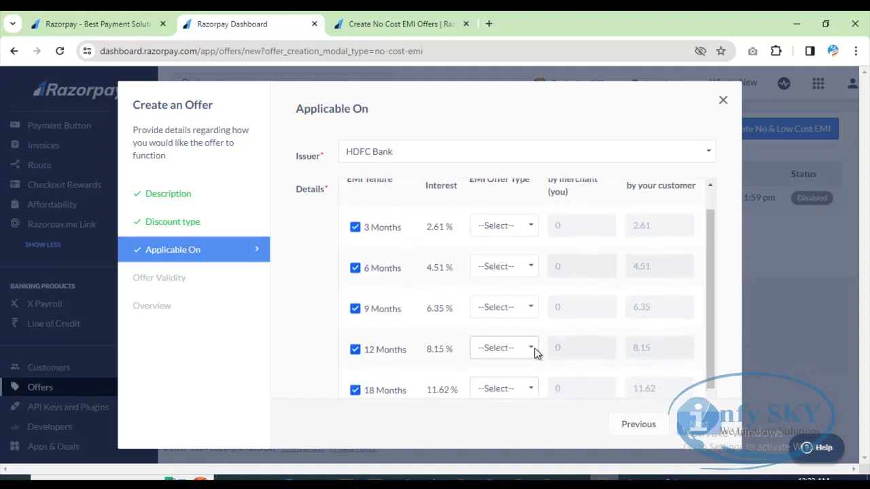
Step: Make all five tenures' EMI offer type No Cost and continue to Offer Validity
{"action": "left_click", "coordinate": [508, 253]}
{"action": "left_click", "coordinate": [501, 283]}
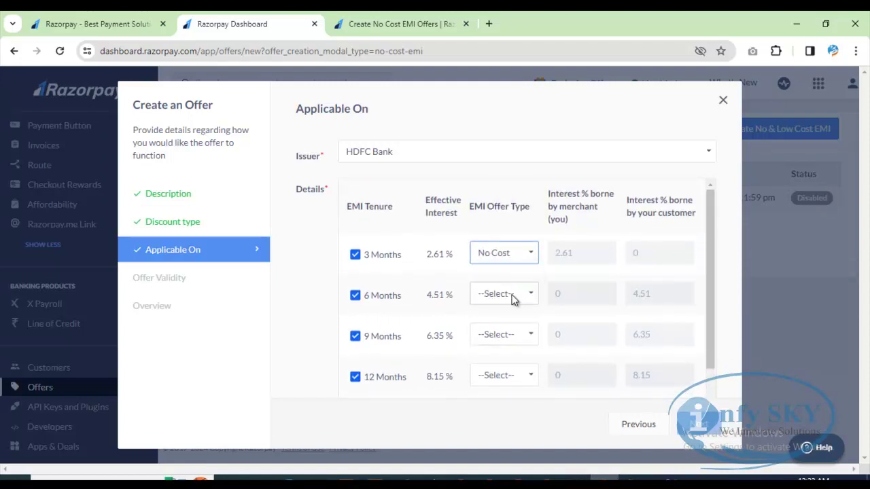
{"action": "left_click", "coordinate": [513, 297]}
{"action": "left_click", "coordinate": [506, 320]}
{"action": "left_click", "coordinate": [509, 336]}
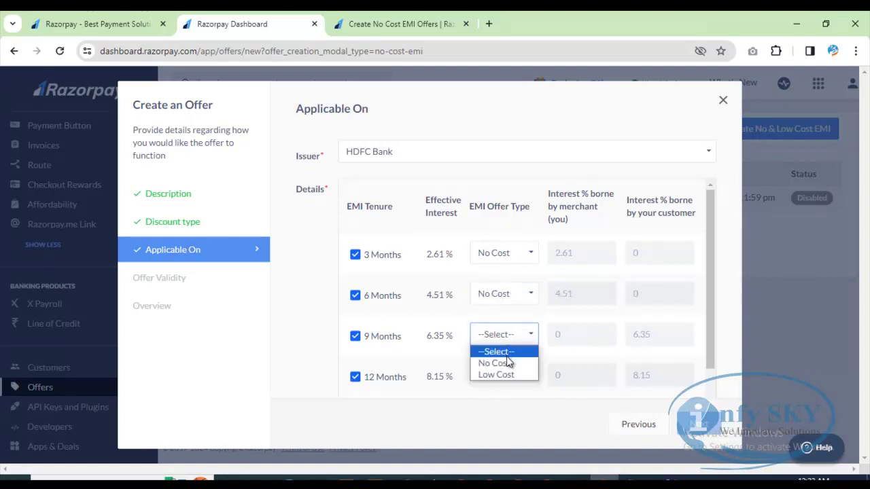
{"action": "left_click", "coordinate": [508, 362]}
{"action": "scroll", "coordinate": [524, 359], "scroll_direction": "down", "scroll_amount": 1}
{"action": "scroll", "coordinate": [524, 331], "scroll_direction": "up", "scroll_amount": 1}
{"action": "scroll", "coordinate": [514, 328], "scroll_direction": "down", "scroll_amount": 2}
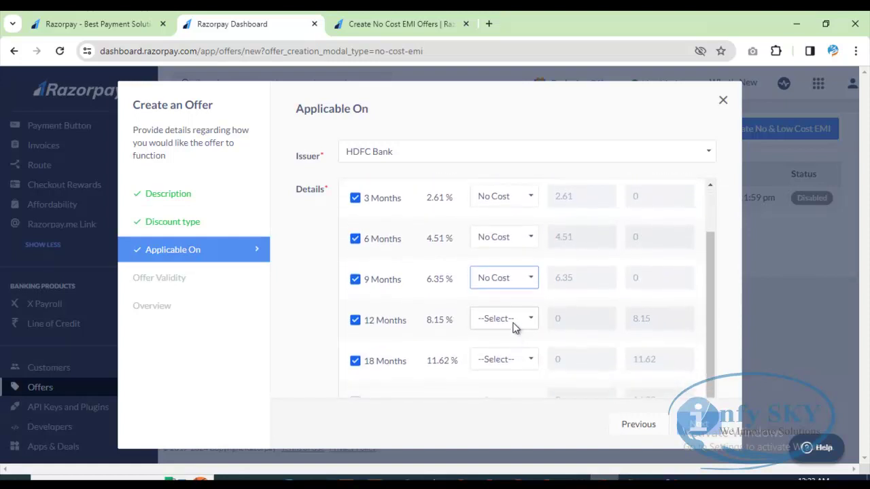
{"action": "left_click", "coordinate": [514, 326]}
{"action": "left_click", "coordinate": [506, 347]}
{"action": "left_click", "coordinate": [518, 361]}
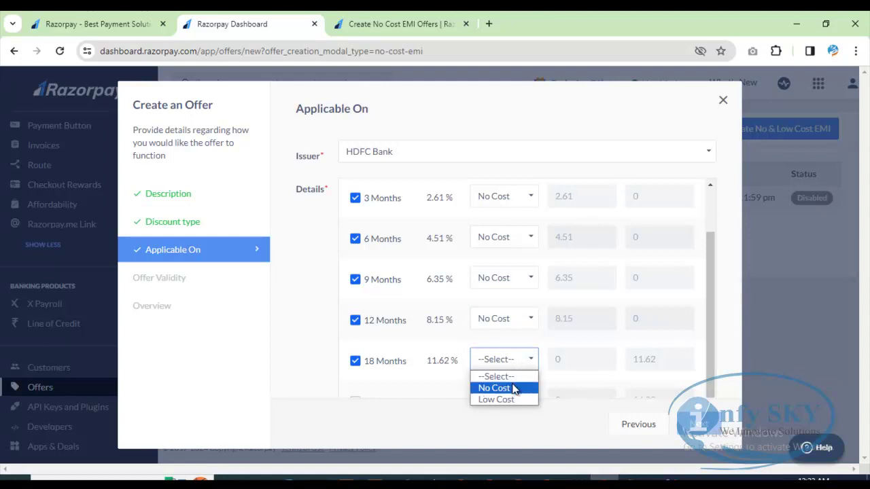
{"action": "left_click", "coordinate": [514, 388]}
{"action": "scroll", "coordinate": [591, 352], "scroll_direction": "up", "scroll_amount": 2}
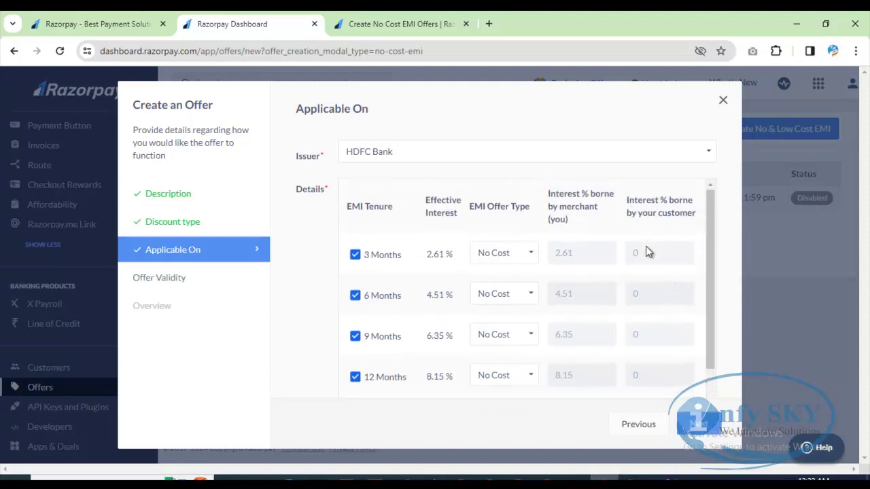
{"action": "scroll", "coordinate": [655, 395], "scroll_direction": "down", "scroll_amount": 2}
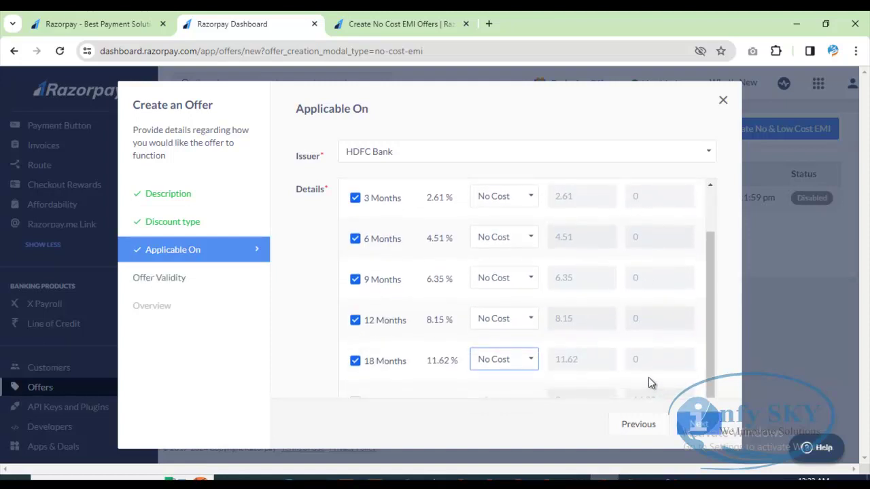
{"action": "scroll", "coordinate": [638, 374], "scroll_direction": "up", "scroll_amount": 2}
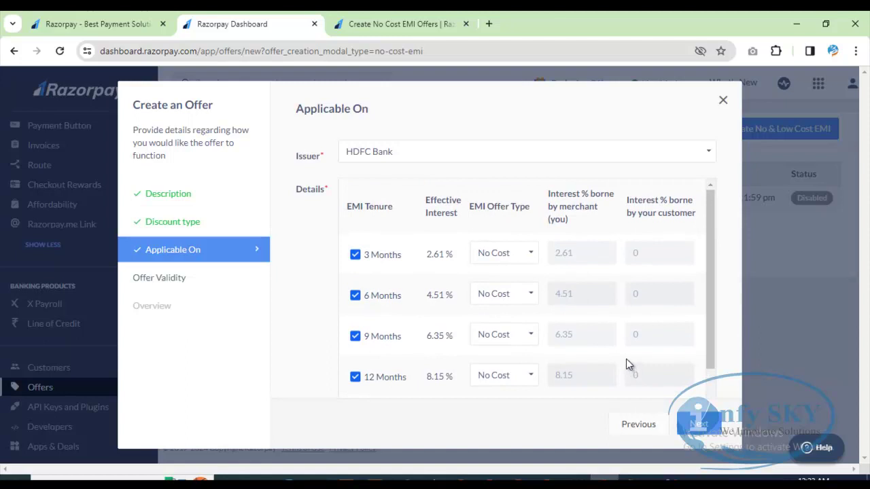
{"action": "scroll", "coordinate": [476, 332], "scroll_direction": "down", "scroll_amount": 2}
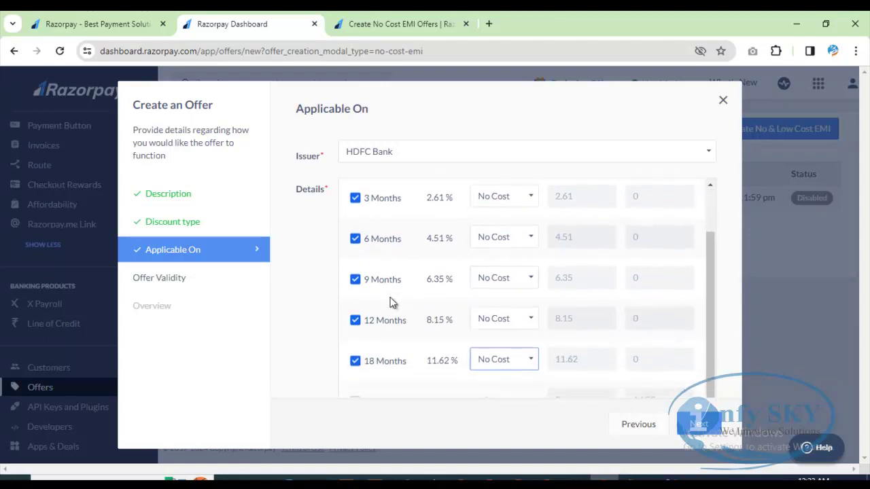
{"action": "scroll", "coordinate": [388, 303], "scroll_direction": "up", "scroll_amount": 2}
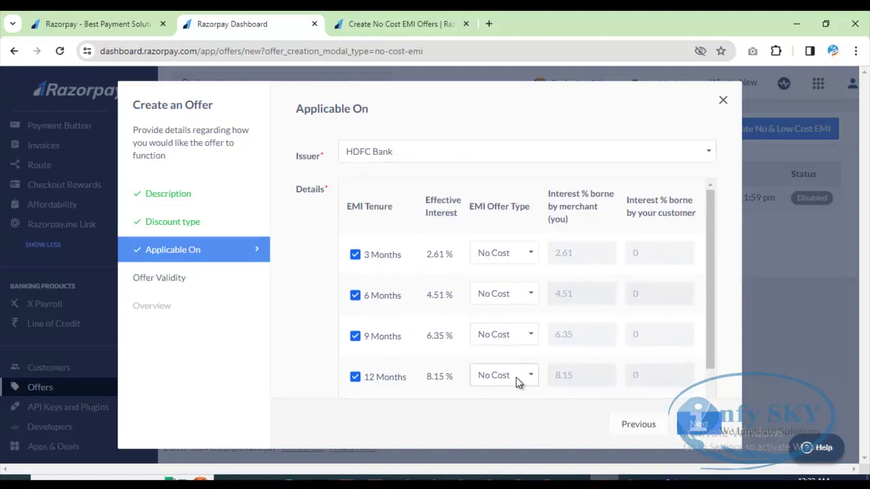
{"action": "left_click", "coordinate": [695, 426]}
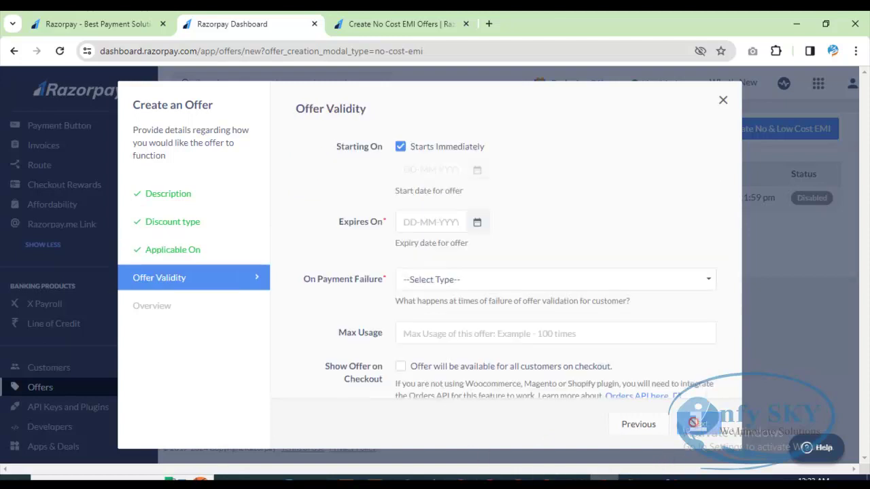
Step: Set expiry to 24 March 2024 and let customers pay without the offer on failure
{"action": "left_click", "coordinate": [479, 225]}
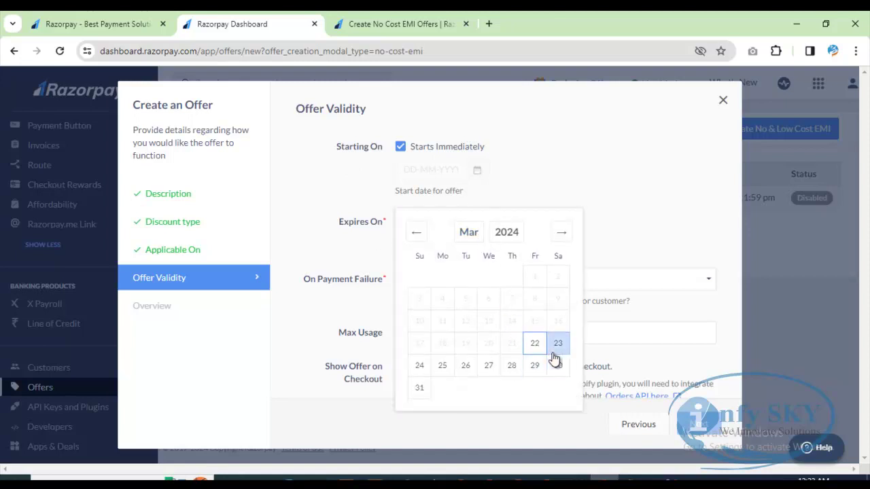
{"action": "left_click", "coordinate": [421, 367]}
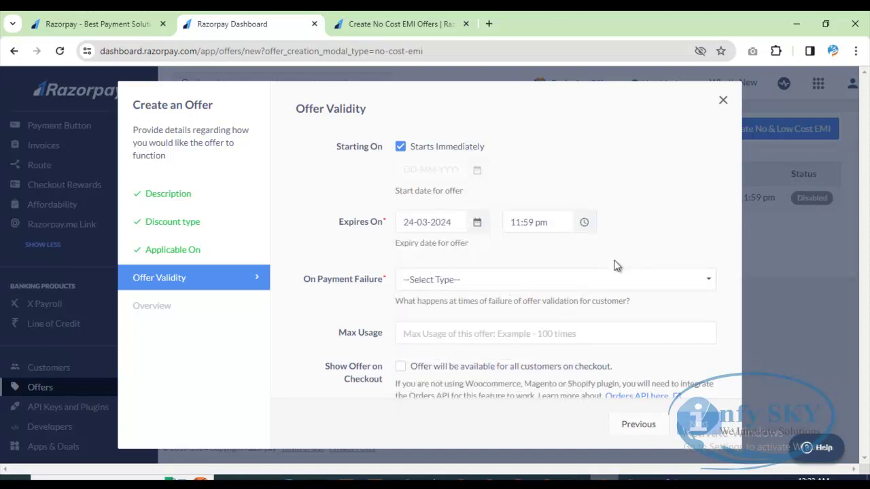
{"action": "left_click", "coordinate": [456, 283]}
{"action": "left_click", "coordinate": [455, 320]}
Step: Cap maximum usage at 100, show the offer on checkout, and continue to Overview
{"action": "left_click", "coordinate": [435, 334]}
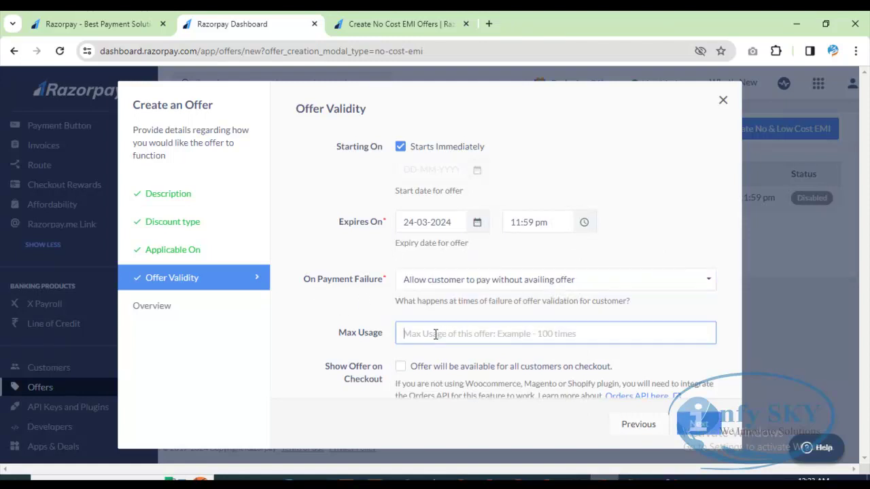
{"action": "type", "text": "100"}
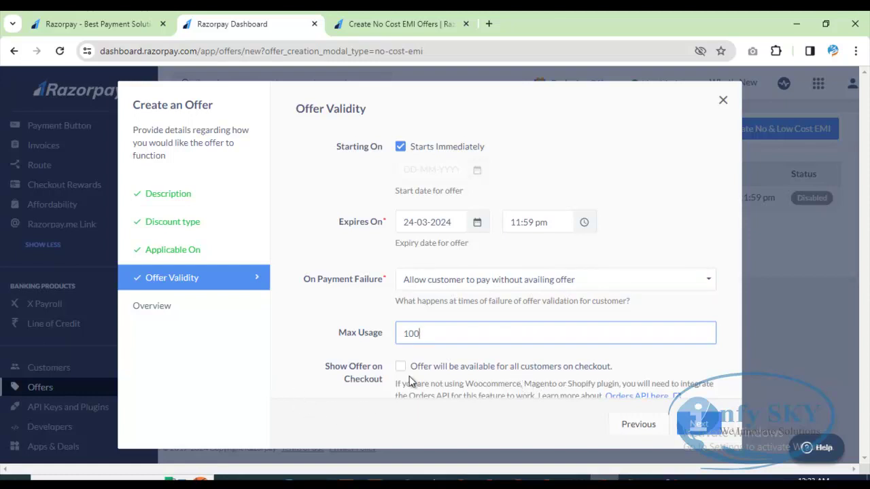
{"action": "left_click", "coordinate": [400, 367]}
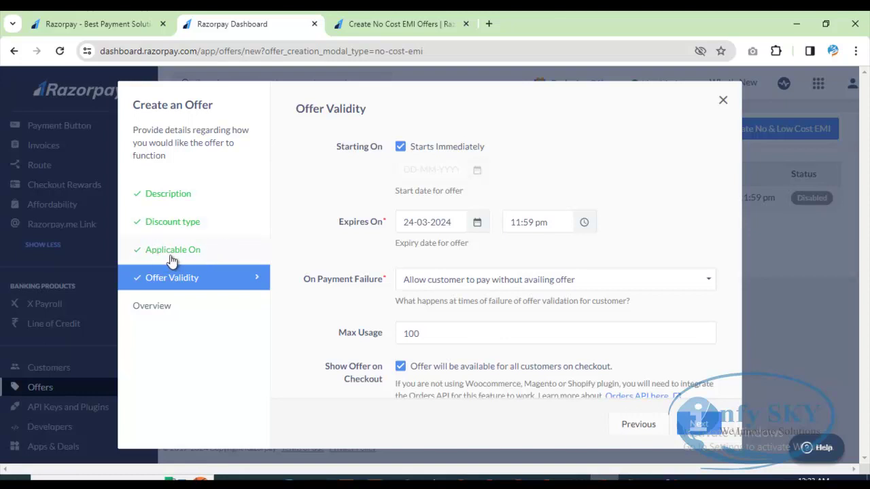
{"action": "scroll", "coordinate": [646, 305], "scroll_direction": "down", "scroll_amount": 1}
{"action": "left_click", "coordinate": [699, 424]}
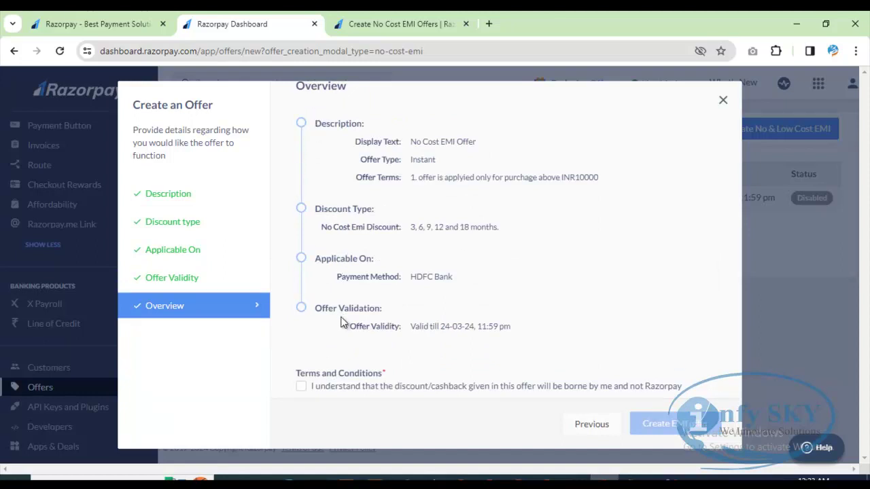
Step: Accept the merchant-bears-discount terms and create the Gudipadwa Offer- No cost EMI offer
{"action": "left_click", "coordinate": [301, 386]}
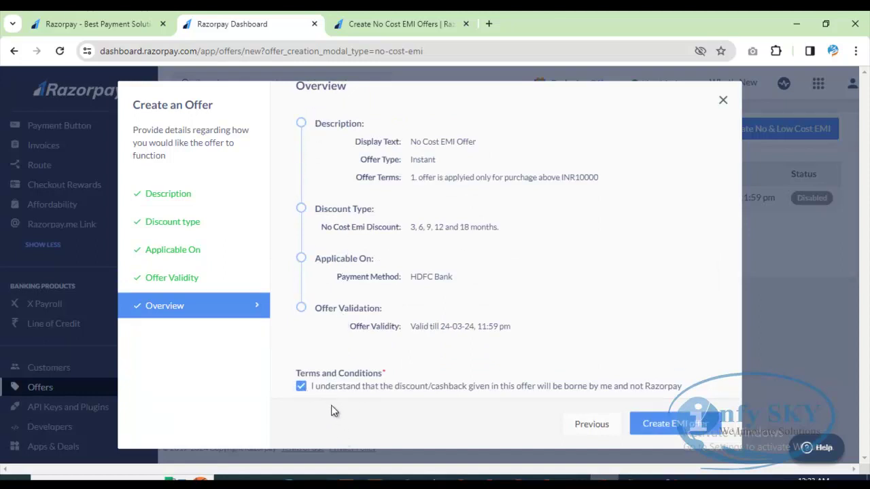
{"action": "left_click", "coordinate": [676, 425]}
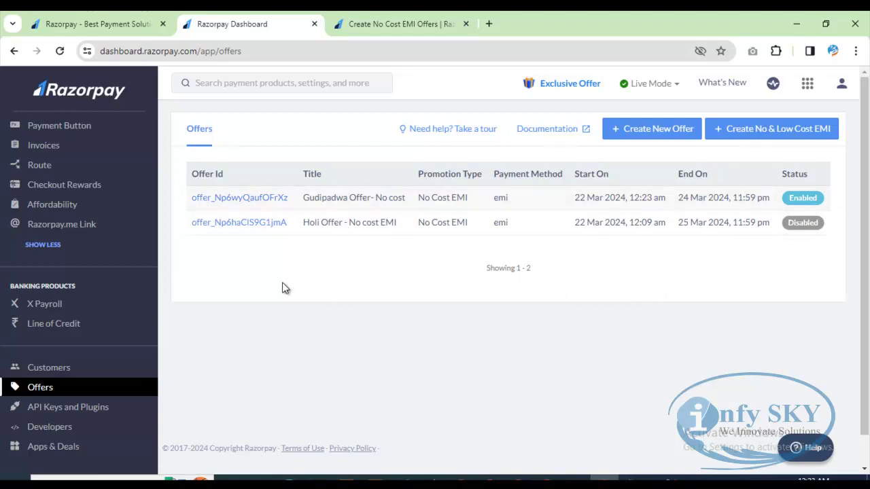
{"action": "scroll", "coordinate": [100, 288], "scroll_direction": "up", "scroll_amount": 3}
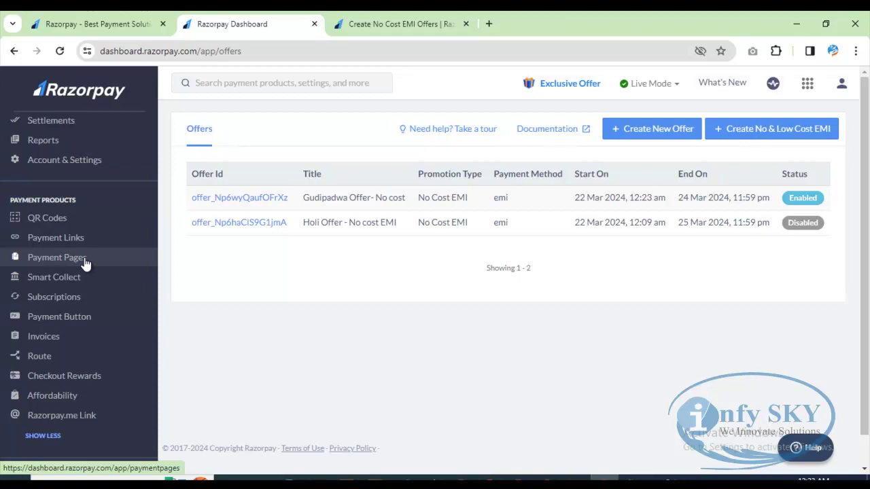
Step: Copy the rzp.io page URL of the active No cost Emi page from Payment Pages
{"action": "left_click", "coordinate": [85, 263]}
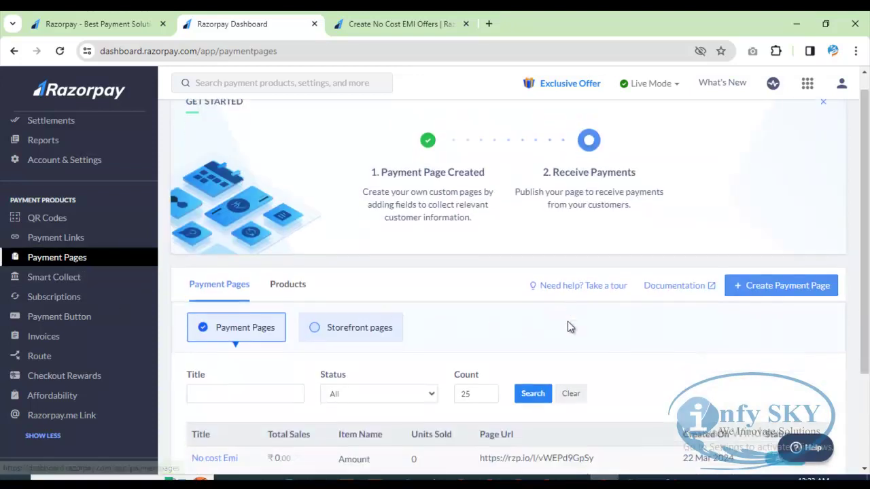
{"action": "scroll", "coordinate": [567, 327], "scroll_direction": "down", "scroll_amount": 3}
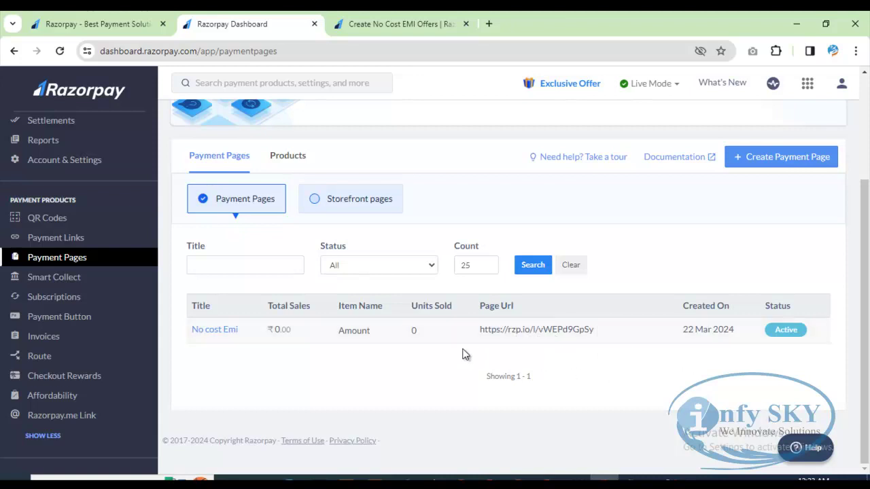
{"action": "left_click_drag", "start_coordinate": [476, 338], "coordinate": [592, 333]}
{"action": "key", "text": "ctrl+c"}
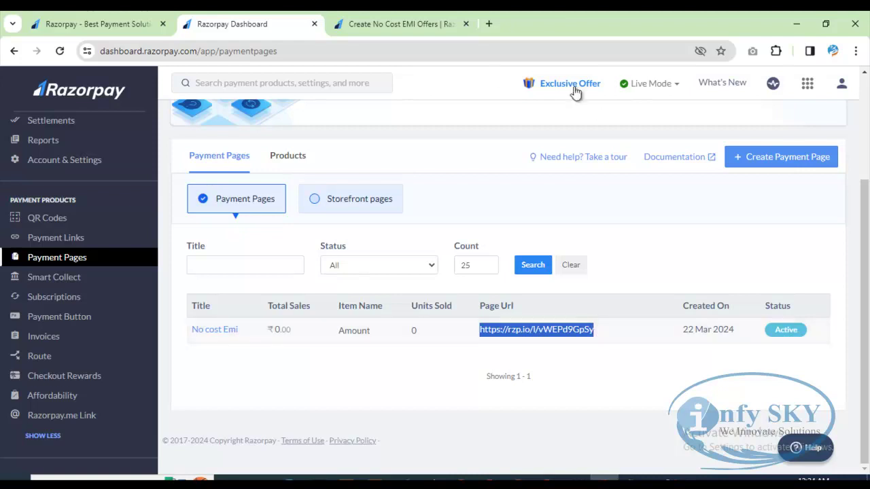
Step: Load the copied No cost Emi link in a new tab to view its ₹12,000 form
{"action": "left_click", "coordinate": [488, 23]}
{"action": "key", "text": "ctrl+v"}
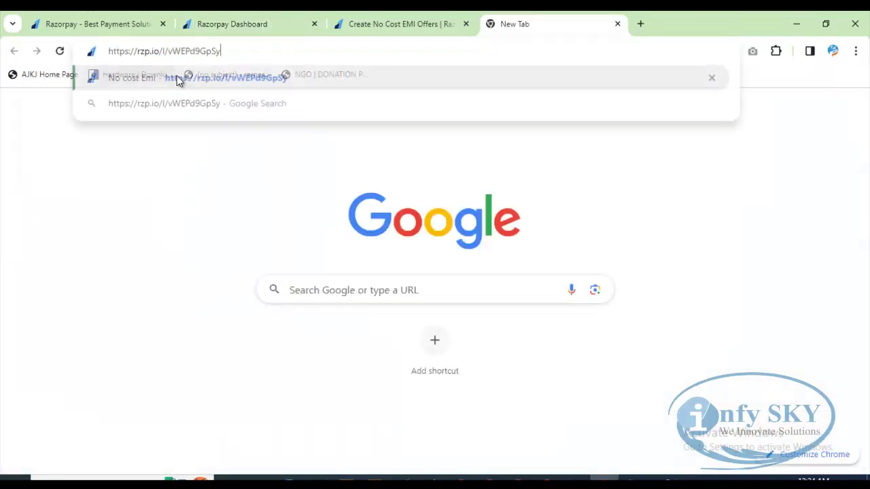
{"action": "key", "text": "Return"}
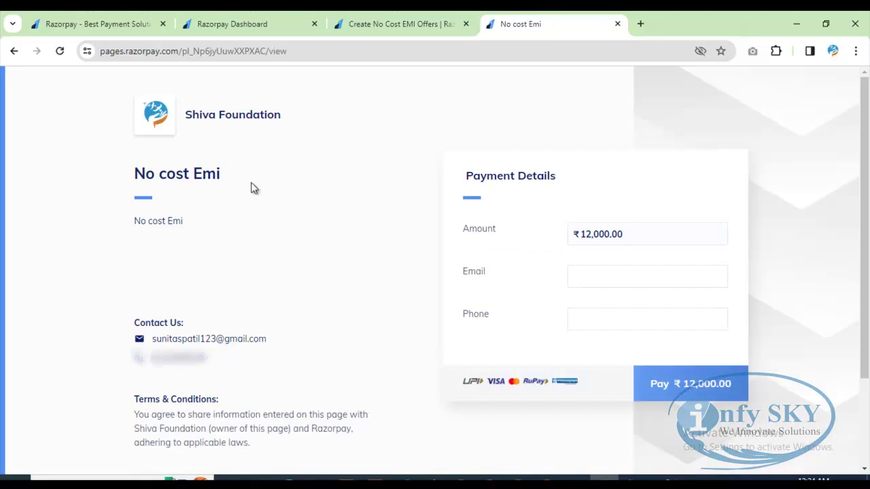
{"action": "left_click_drag", "start_coordinate": [131, 179], "coordinate": [233, 181]}
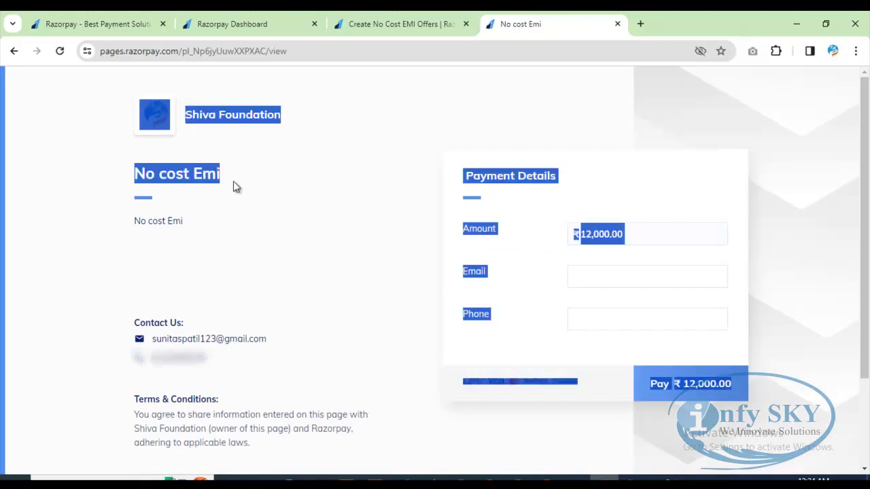
{"action": "left_click", "coordinate": [112, 265]}
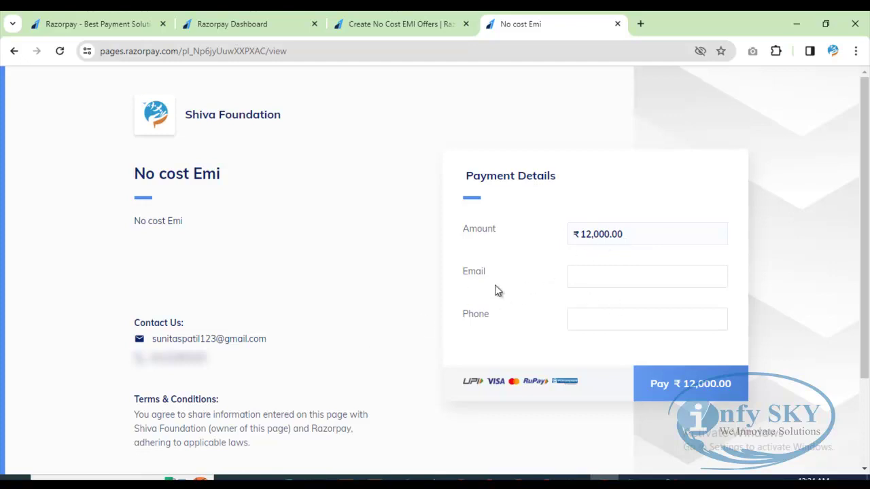
{"action": "scroll", "coordinate": [376, 293], "scroll_direction": "down", "scroll_amount": 2}
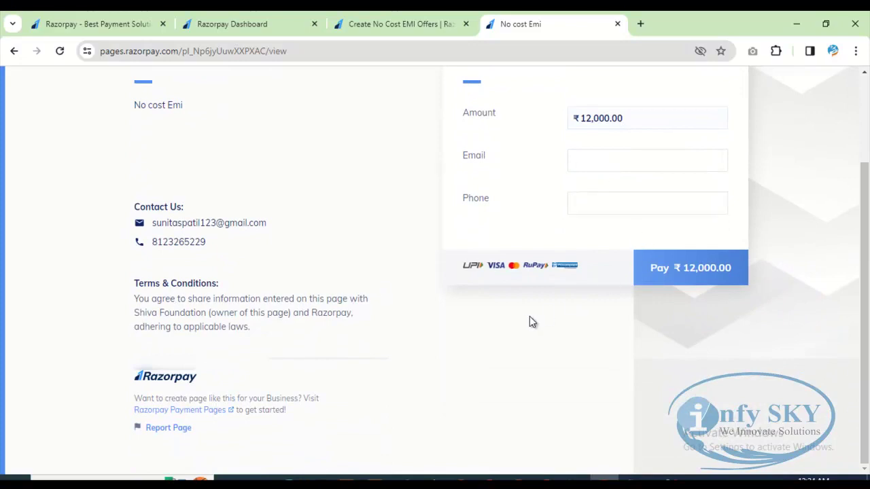
{"action": "scroll", "coordinate": [529, 316], "scroll_direction": "up", "scroll_amount": 2}
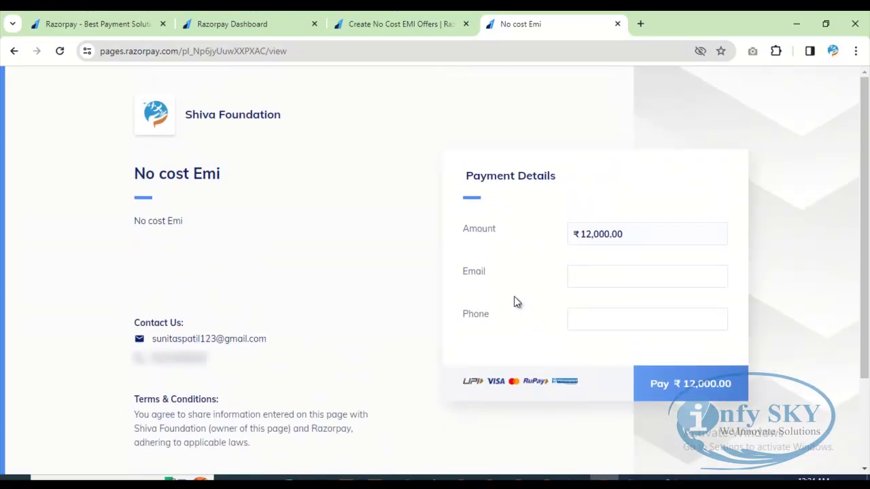
{"action": "left_click", "coordinate": [405, 24]}
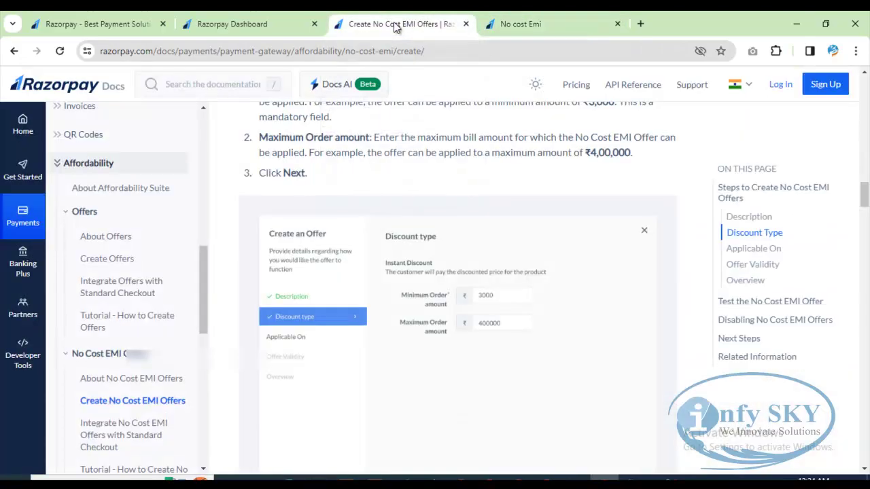
{"action": "left_click", "coordinate": [268, 21]}
{"action": "left_click", "coordinate": [721, 236]}
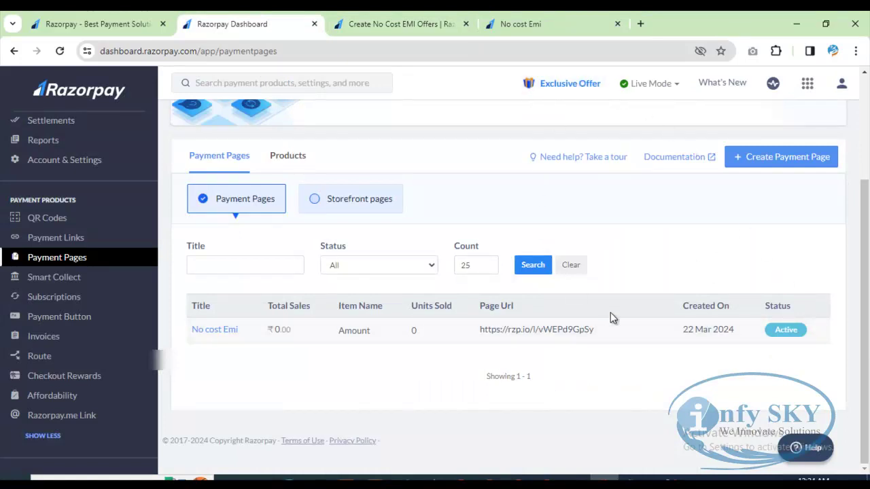
{"action": "left_click", "coordinate": [538, 24]}
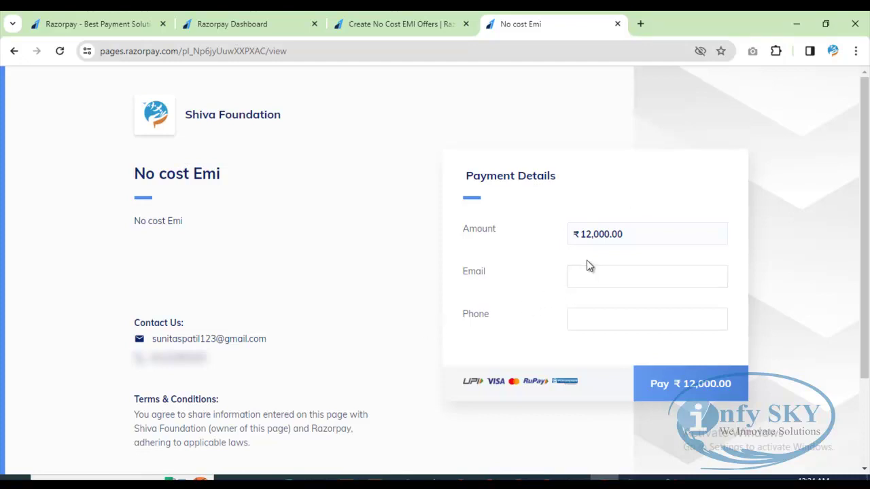
{"action": "left_click_drag", "start_coordinate": [581, 235], "coordinate": [623, 236]}
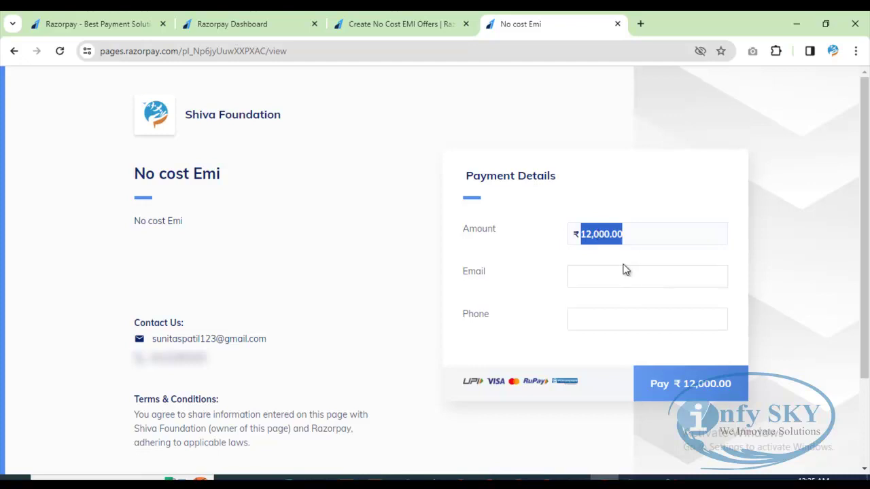
Step: Fill the payer's email and phone from autofill suggestions, then start the ₹12,000.00 payment
{"action": "left_click", "coordinate": [592, 279]}
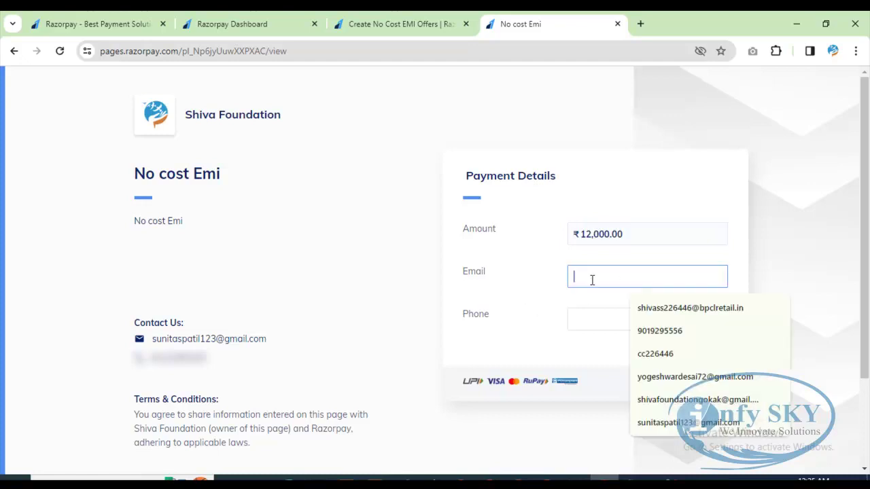
{"action": "left_click", "coordinate": [728, 256]}
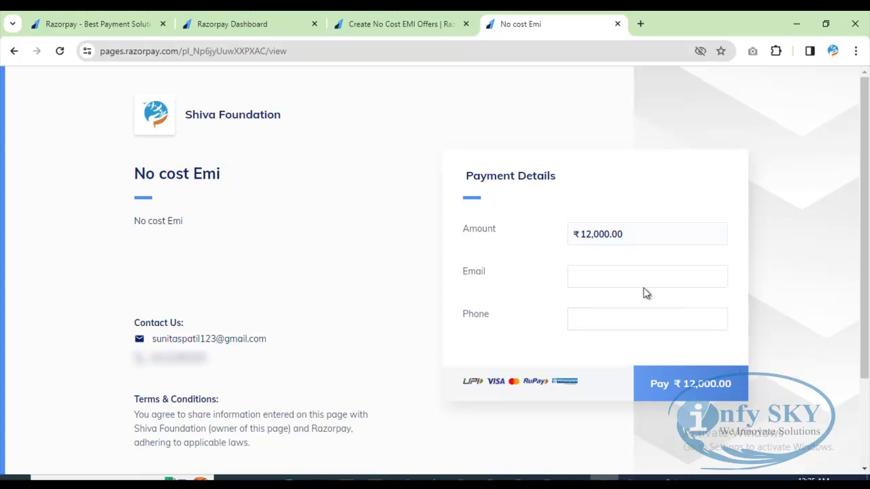
{"action": "left_click", "coordinate": [596, 276]}
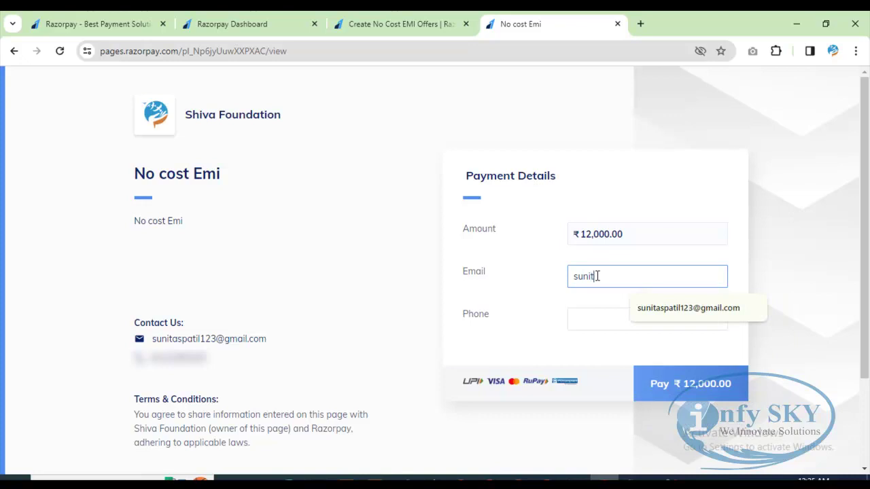
{"action": "left_click", "coordinate": [673, 307]}
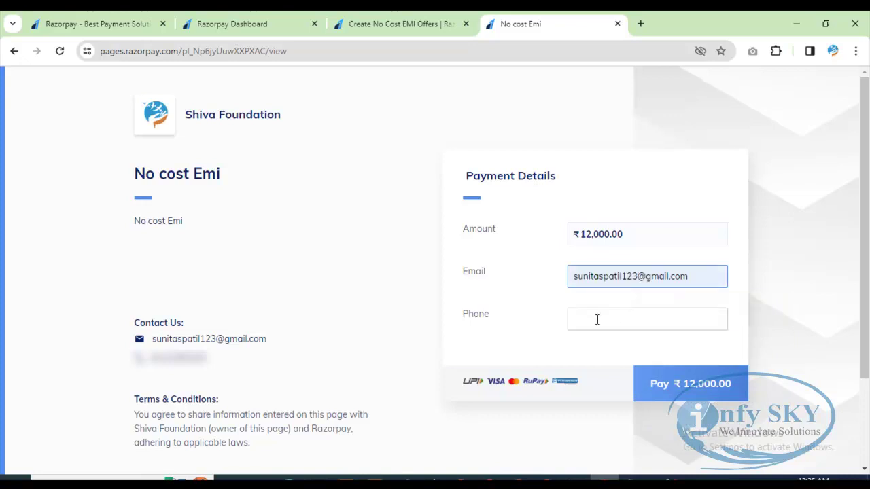
{"action": "left_click", "coordinate": [596, 319]}
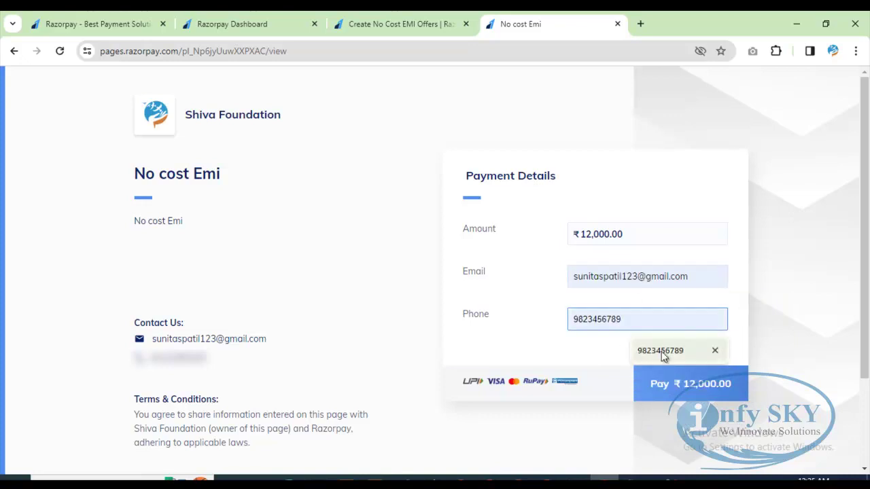
{"action": "left_click", "coordinate": [659, 350]}
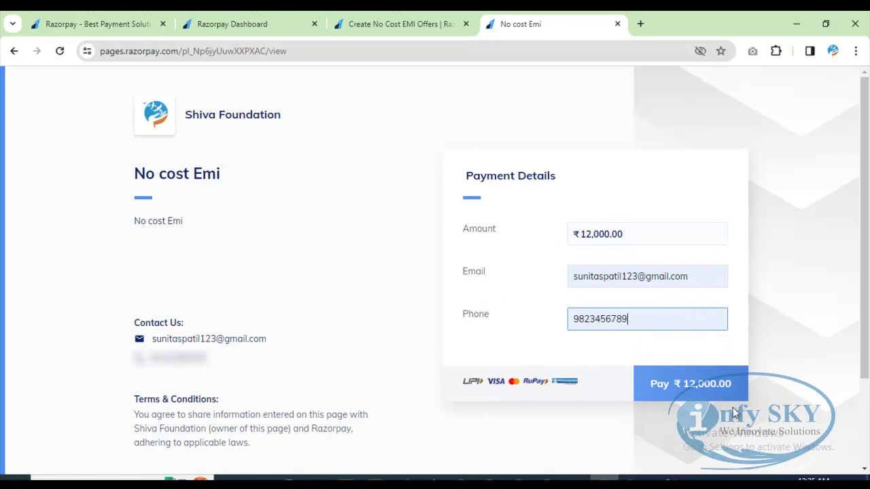
{"action": "left_click", "coordinate": [693, 385]}
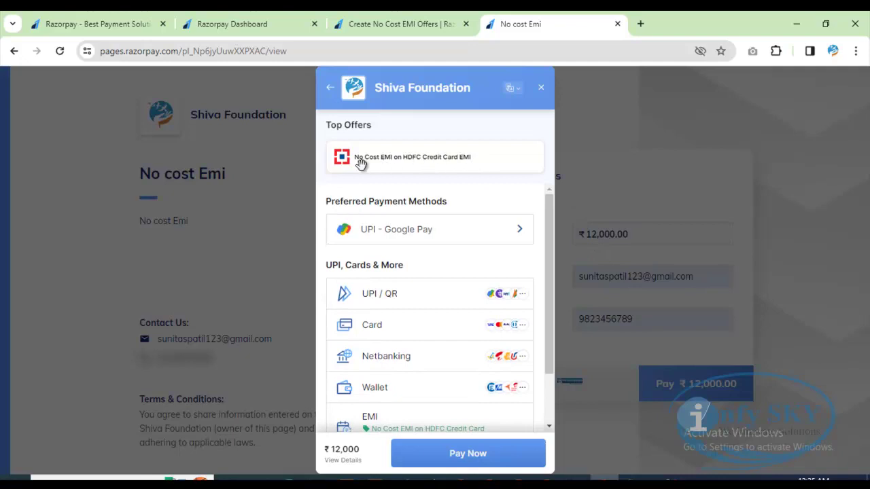
Step: Apply the No Cost EMI on HDFC Credit Card offer and list HDFC Bank's credit card EMI plans
{"action": "left_click", "coordinate": [471, 159]}
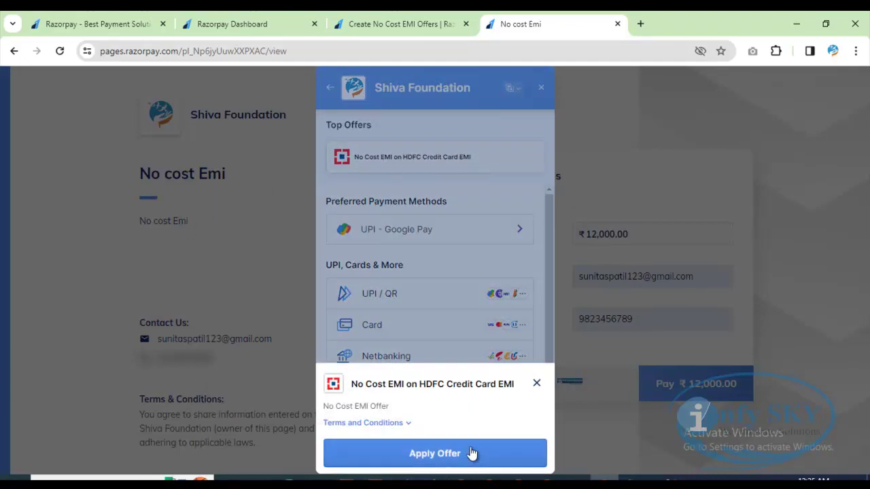
{"action": "left_click", "coordinate": [470, 454]}
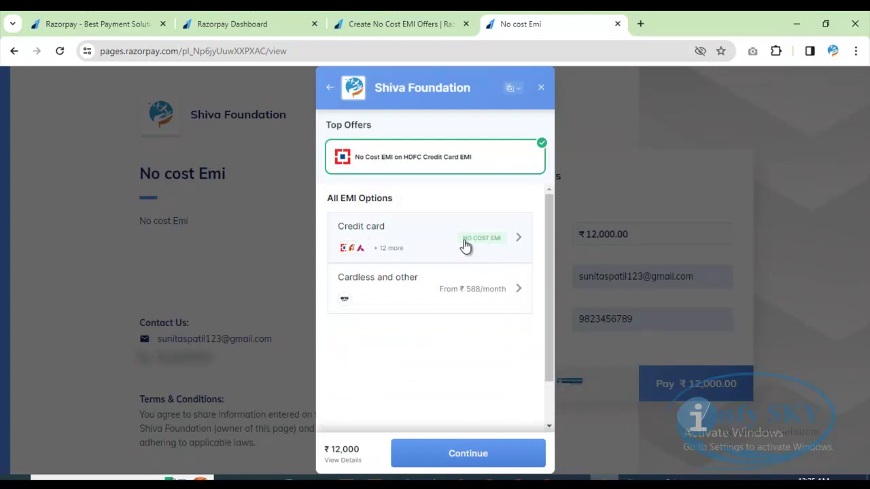
{"action": "left_click", "coordinate": [519, 239]}
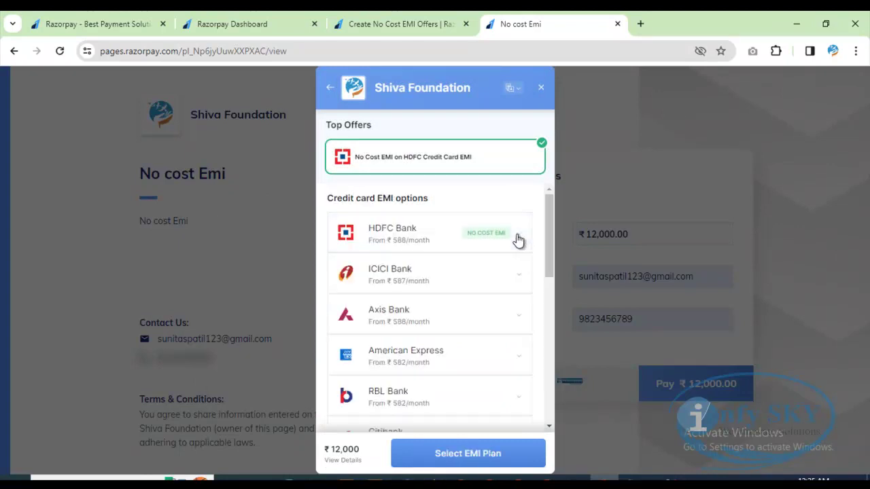
{"action": "left_click", "coordinate": [442, 240]}
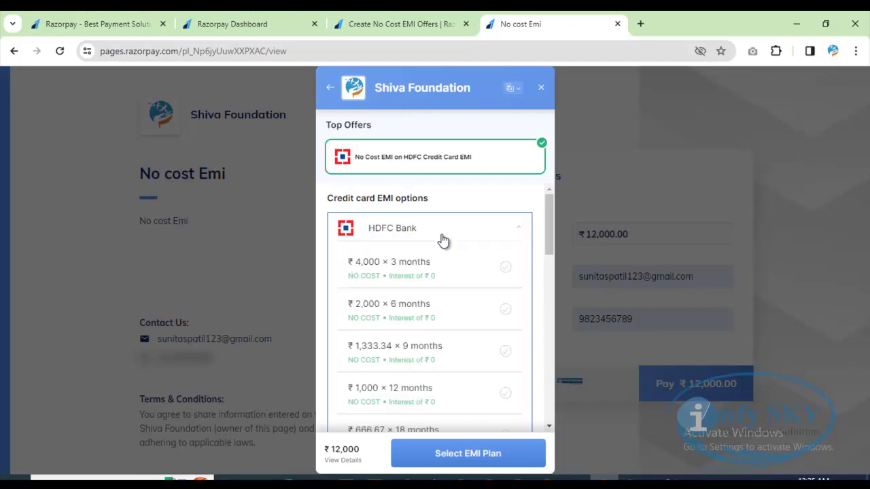
Step: Select HDFC's 6-month no cost EMI plan, then close checkout without paying
{"action": "scroll", "coordinate": [443, 362], "scroll_direction": "down", "scroll_amount": 1}
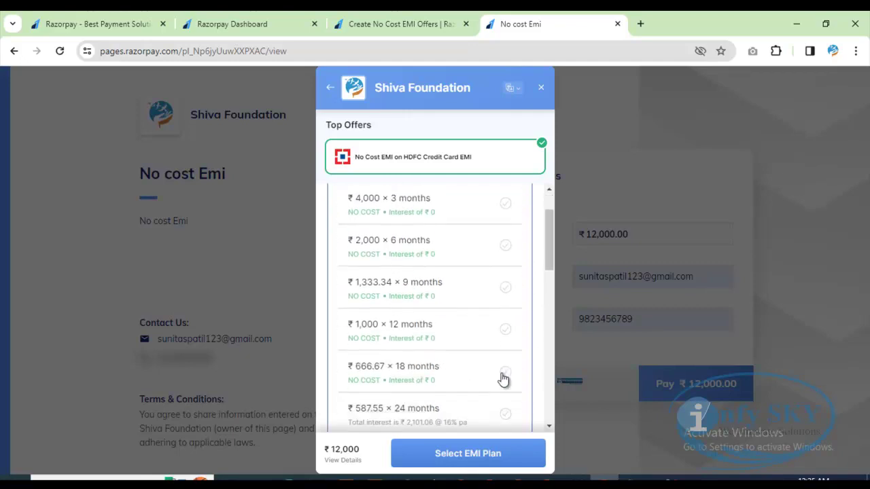
{"action": "left_click", "coordinate": [505, 245]}
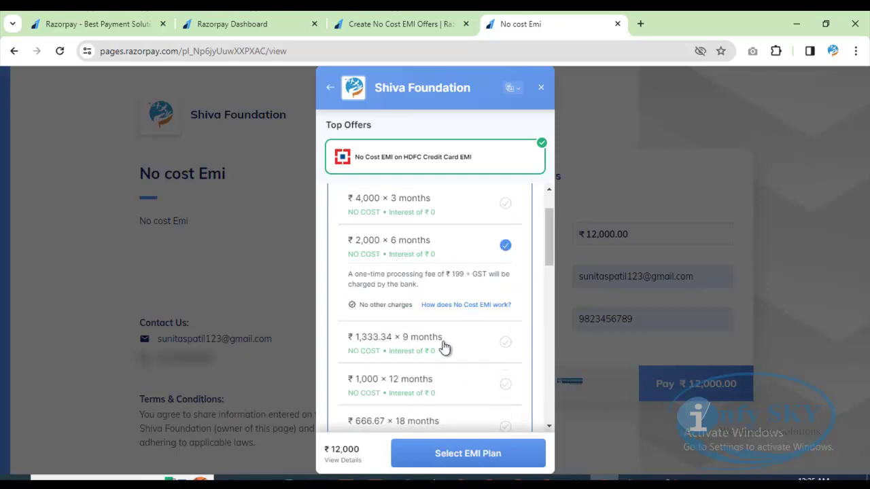
{"action": "scroll", "coordinate": [411, 370], "scroll_direction": "down", "scroll_amount": 2}
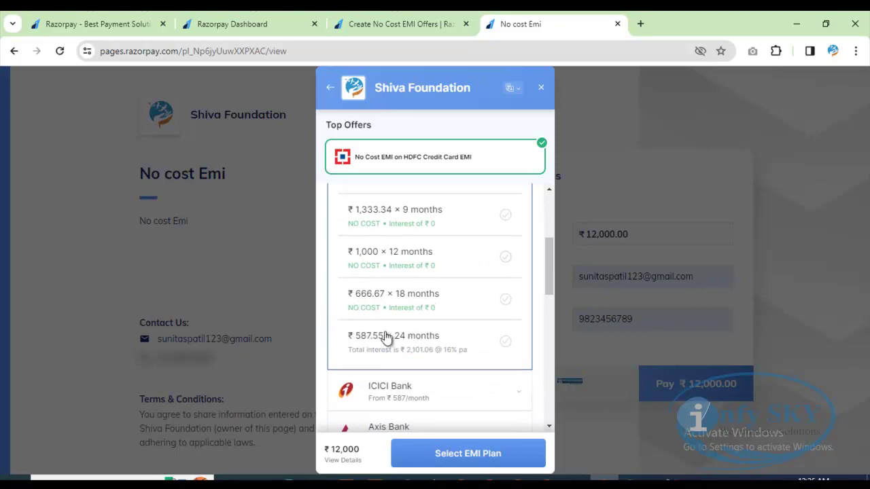
{"action": "scroll", "coordinate": [433, 336], "scroll_direction": "up", "scroll_amount": 2}
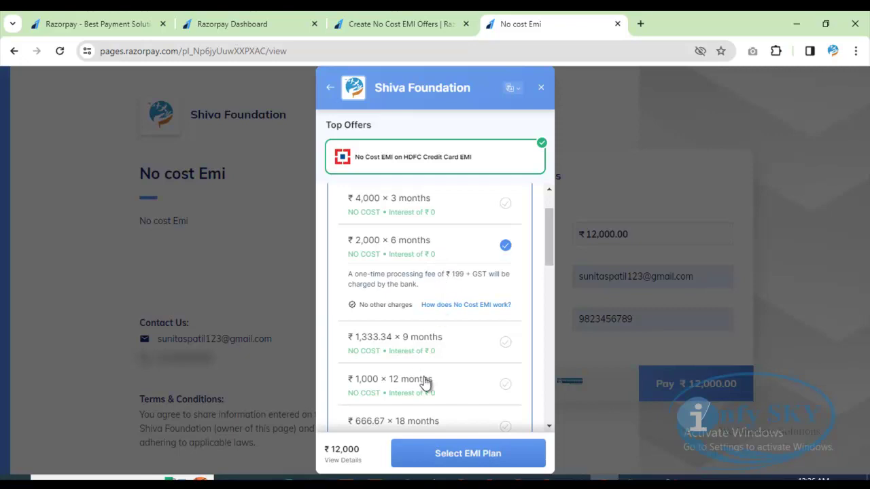
{"action": "scroll", "coordinate": [429, 379], "scroll_direction": "up", "scroll_amount": 2}
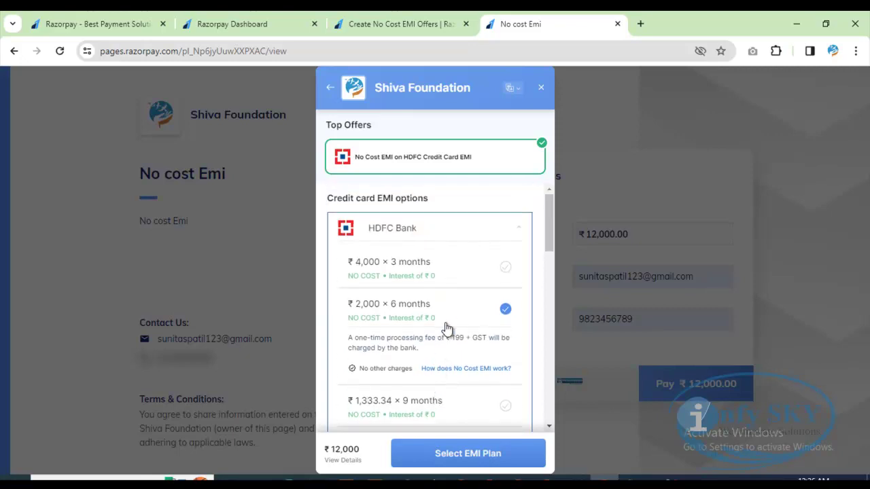
{"action": "left_click", "coordinate": [541, 91]}
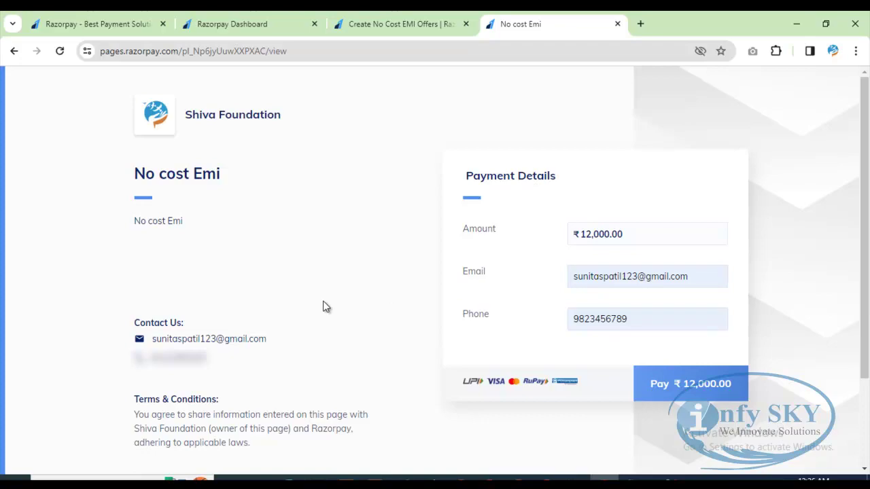
Step: Scroll the Create No Cost EMI Offers guide down to the Disabling No Cost EMI Offers section
{"action": "left_click", "coordinate": [401, 24]}
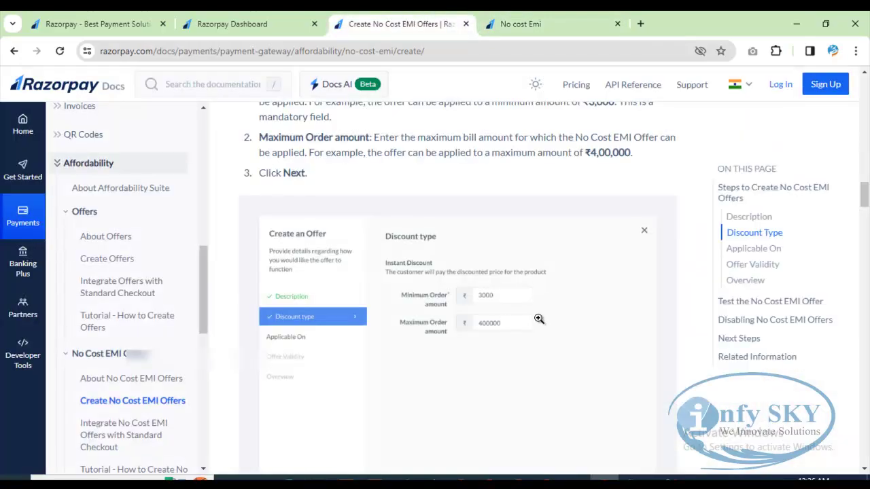
{"action": "scroll", "coordinate": [540, 319], "scroll_direction": "down", "scroll_amount": 3}
{"action": "scroll", "coordinate": [545, 319], "scroll_direction": "down", "scroll_amount": 8}
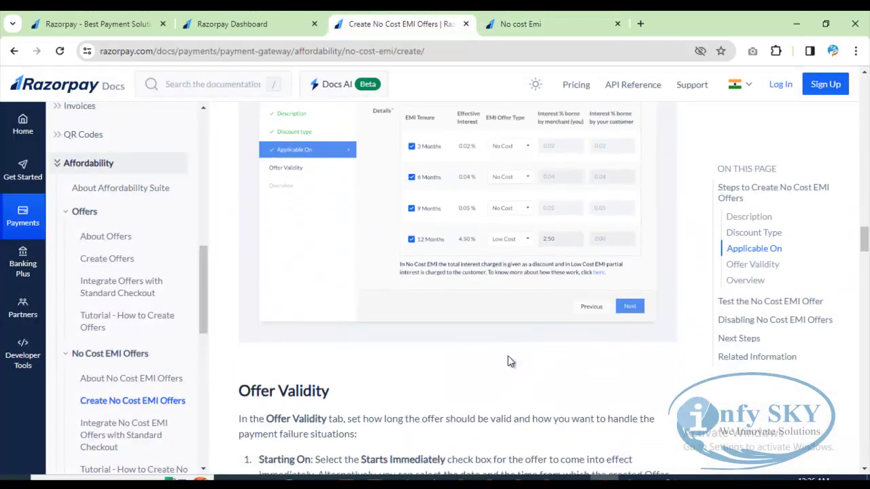
{"action": "scroll", "coordinate": [507, 352], "scroll_direction": "down", "scroll_amount": 10}
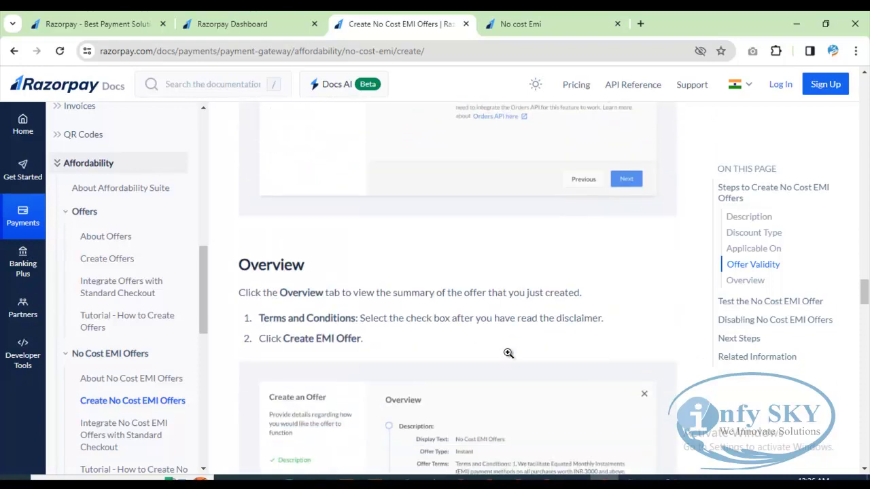
{"action": "scroll", "coordinate": [506, 340], "scroll_direction": "down", "scroll_amount": 7}
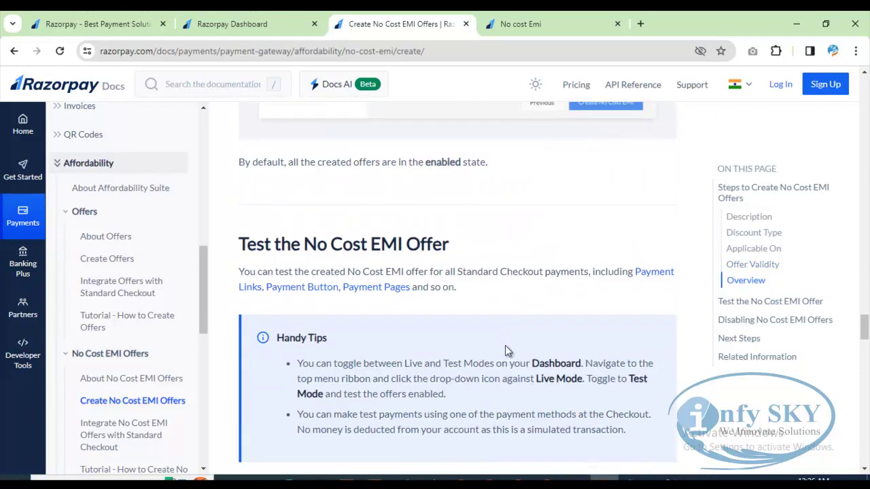
{"action": "scroll", "coordinate": [505, 348], "scroll_direction": "down", "scroll_amount": 4}
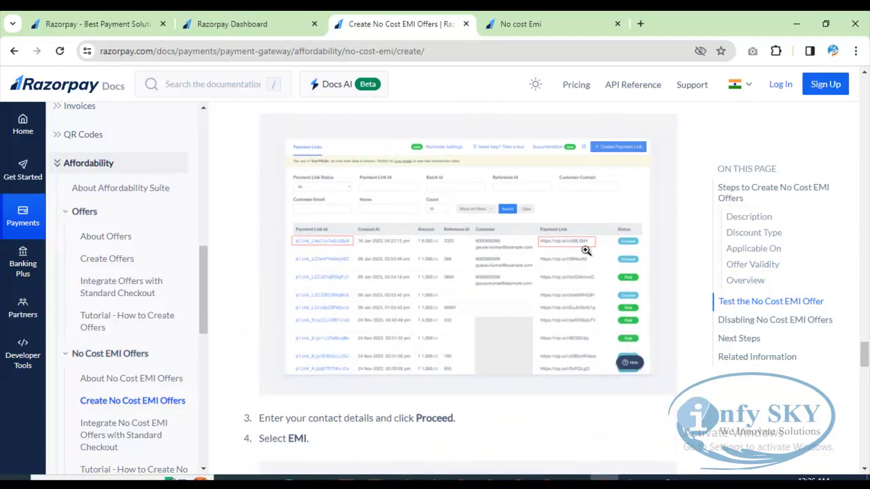
{"action": "scroll", "coordinate": [559, 303], "scroll_direction": "down", "scroll_amount": 5}
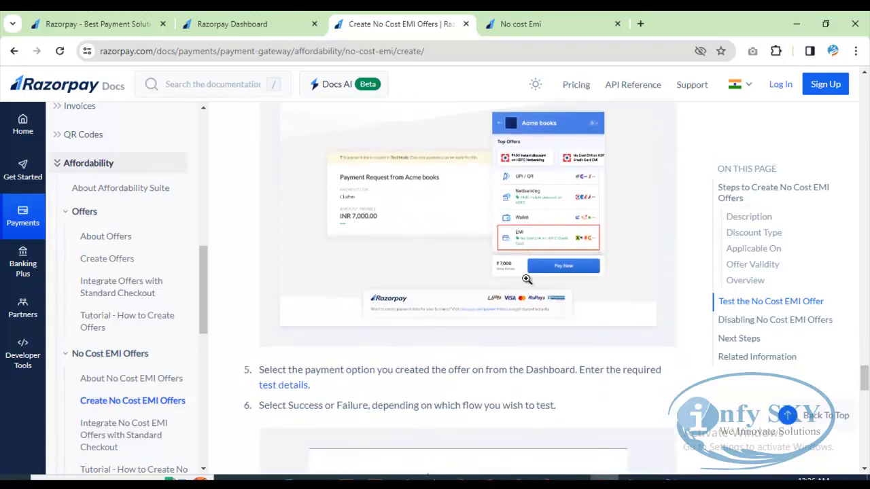
{"action": "scroll", "coordinate": [587, 278], "scroll_direction": "down", "scroll_amount": 7}
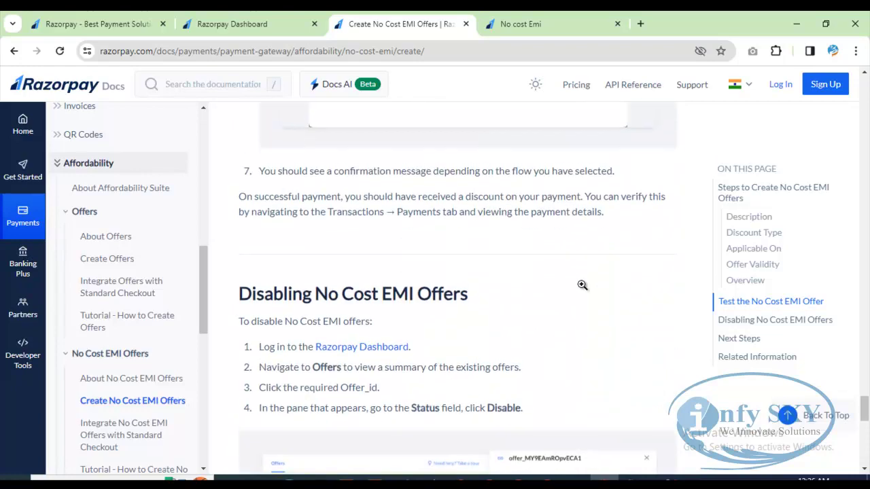
{"action": "scroll", "coordinate": [578, 295], "scroll_direction": "down", "scroll_amount": 4}
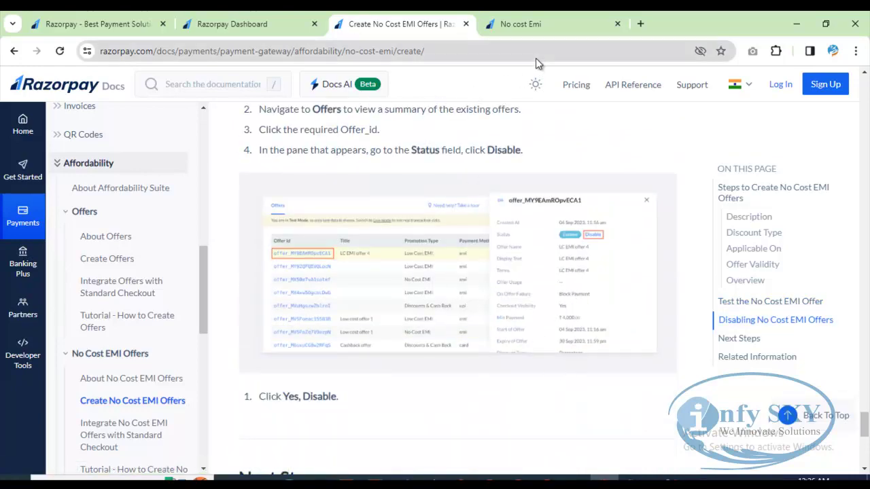
Step: Begin a new standard Payment page from the dashboard's Payment Pages list
{"action": "left_click", "coordinate": [250, 24]}
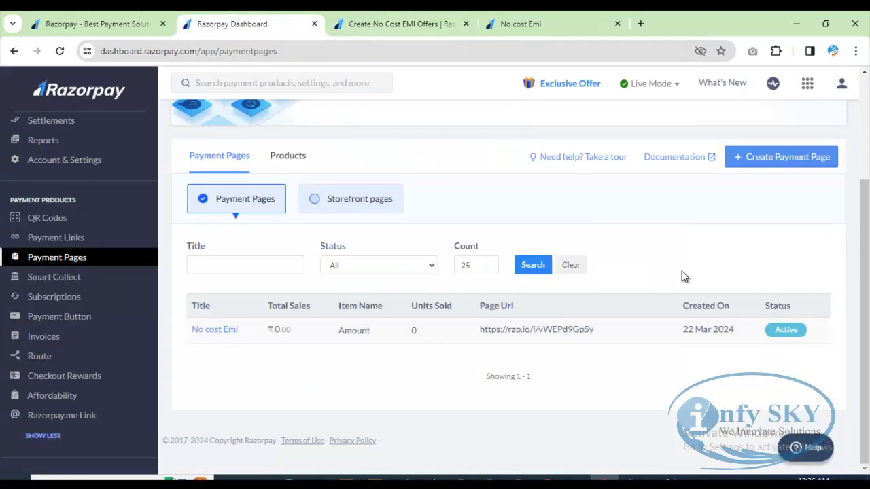
{"action": "left_click", "coordinate": [786, 158]}
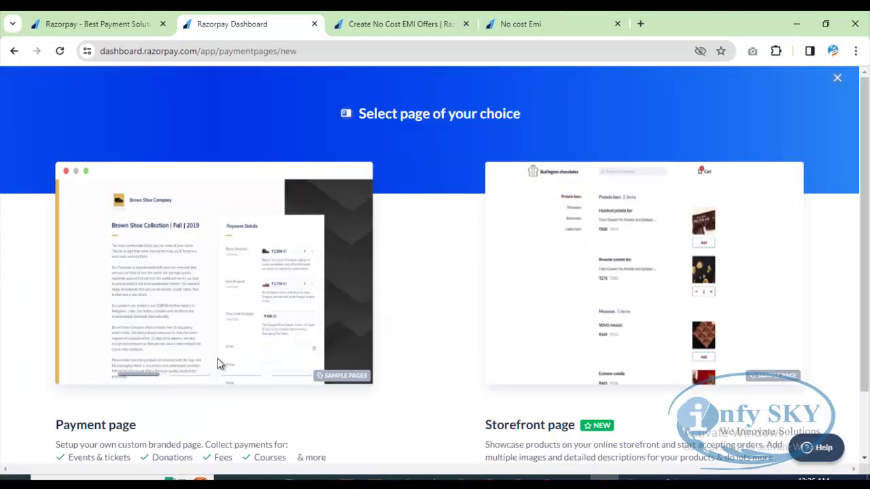
{"action": "scroll", "coordinate": [141, 392], "scroll_direction": "down", "scroll_amount": 2}
{"action": "left_click", "coordinate": [122, 416]}
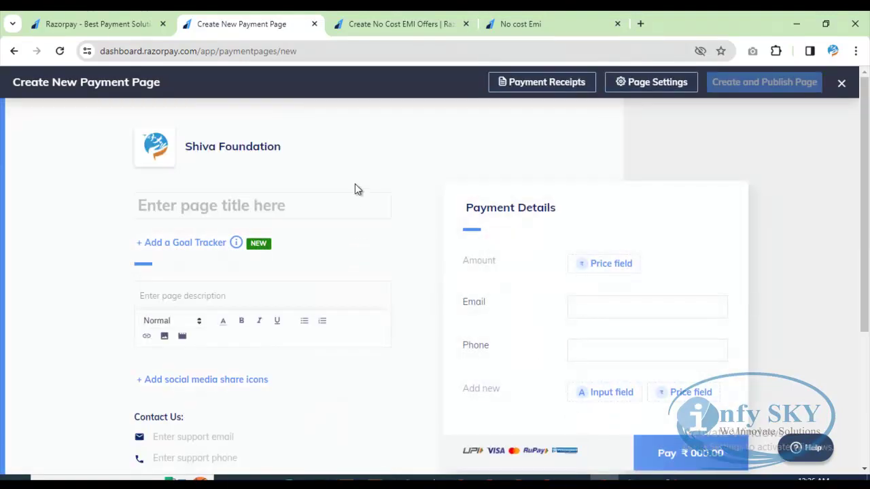
Step: Title the new payment page 'Emi offer'
{"action": "left_click", "coordinate": [234, 205]}
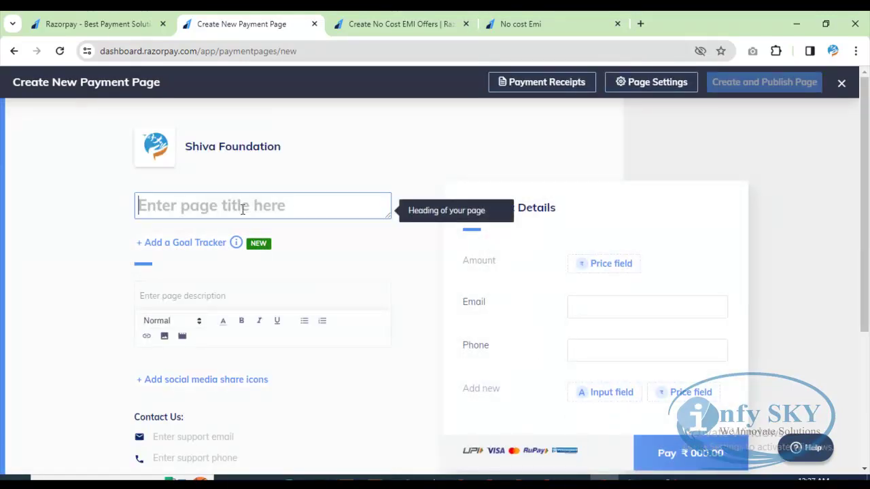
{"action": "type", "text": "Emi of"}
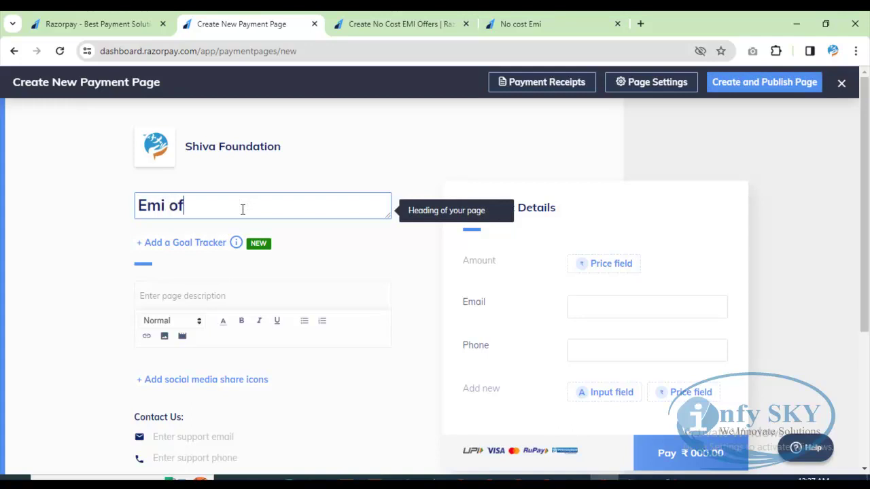
{"action": "type", "text": "fer"}
{"action": "left_click", "coordinate": [374, 148]}
{"action": "scroll", "coordinate": [305, 320], "scroll_direction": "down", "scroll_amount": 1}
{"action": "left_click", "coordinate": [223, 375]}
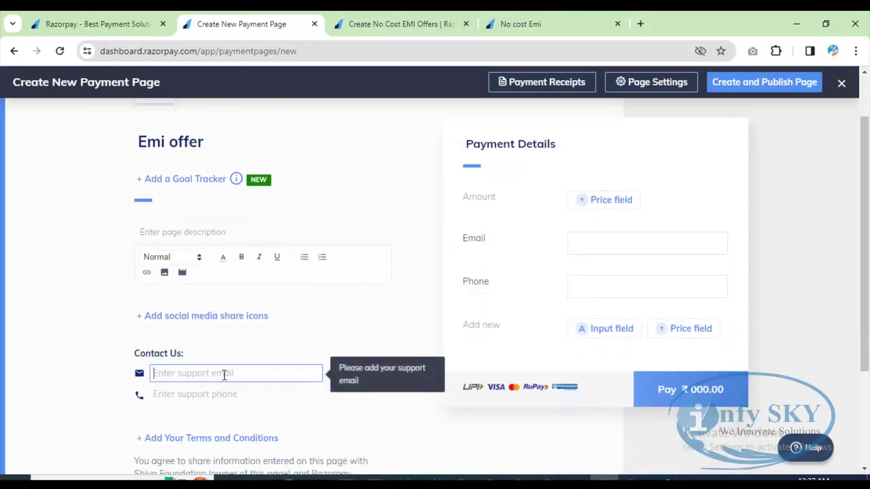
{"action": "scroll", "coordinate": [371, 292], "scroll_direction": "down", "scroll_amount": 1}
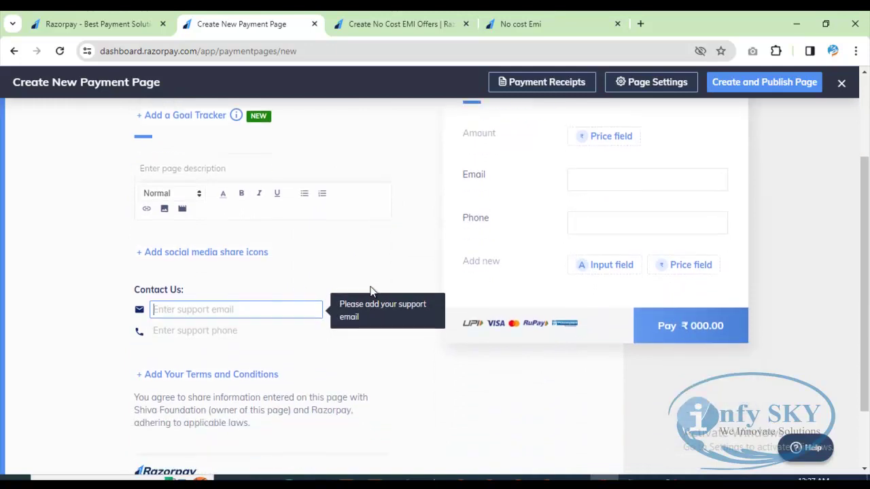
{"action": "left_click", "coordinate": [391, 394]}
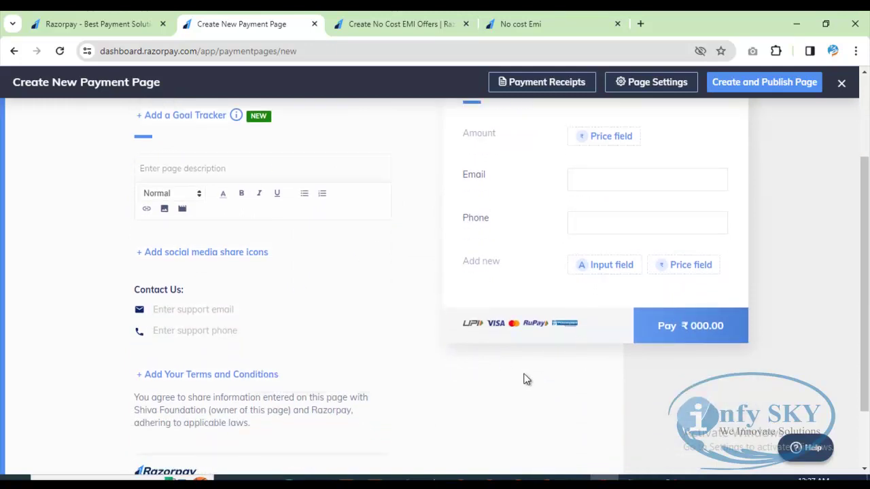
{"action": "scroll", "coordinate": [551, 358], "scroll_direction": "up", "scroll_amount": 2}
Step: Give the page a Fixed Amount price of ₹5000 and save it
{"action": "left_click", "coordinate": [612, 265]}
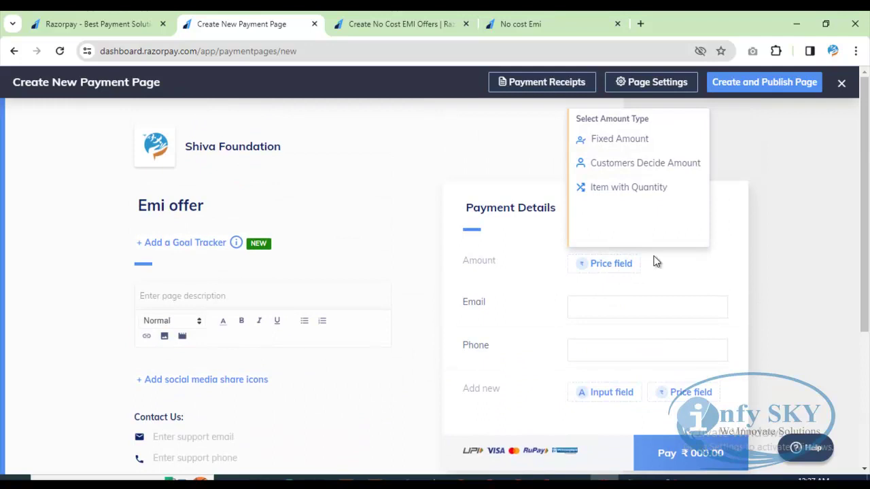
{"action": "left_click", "coordinate": [638, 139]}
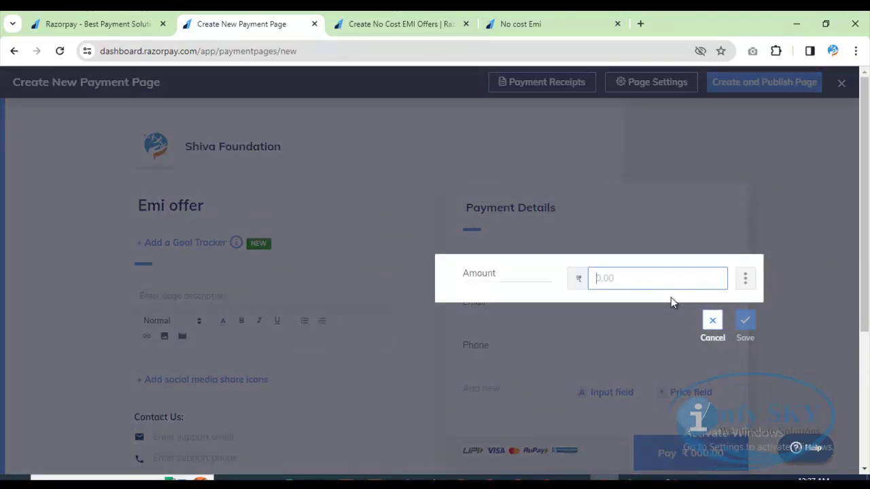
{"action": "type", "text": "5000"}
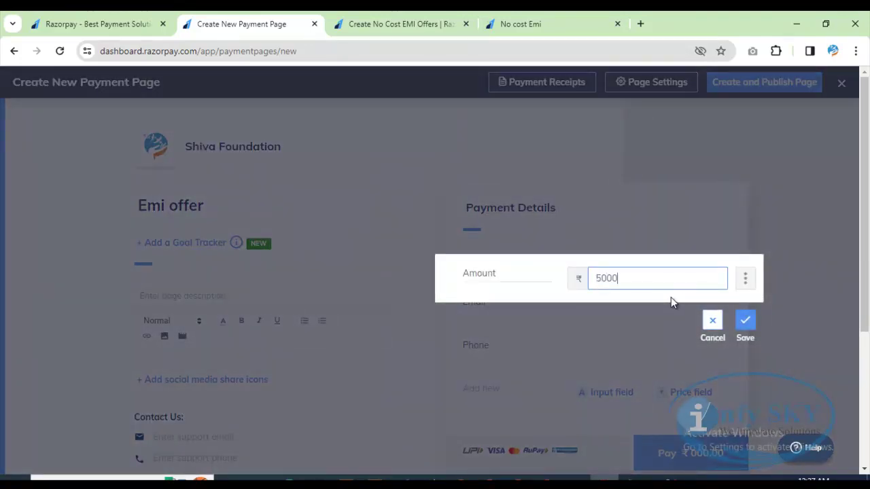
{"action": "left_click", "coordinate": [744, 322]}
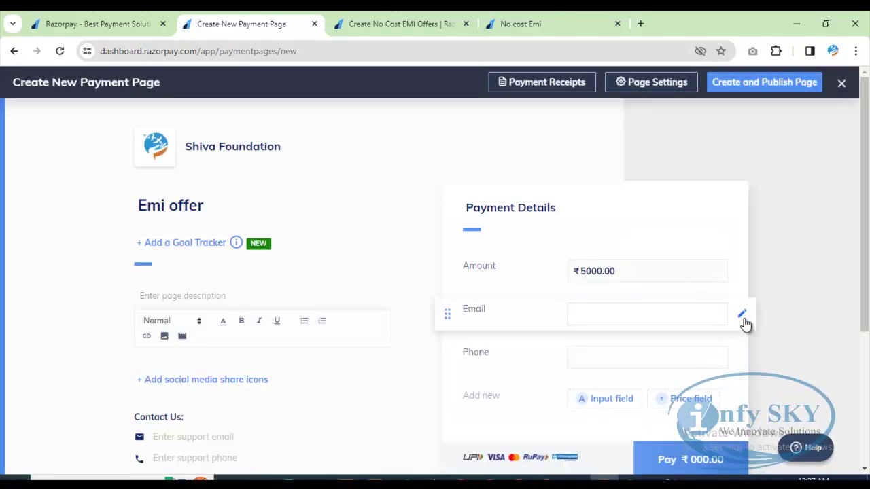
{"action": "scroll", "coordinate": [823, 314], "scroll_direction": "down", "scroll_amount": 1}
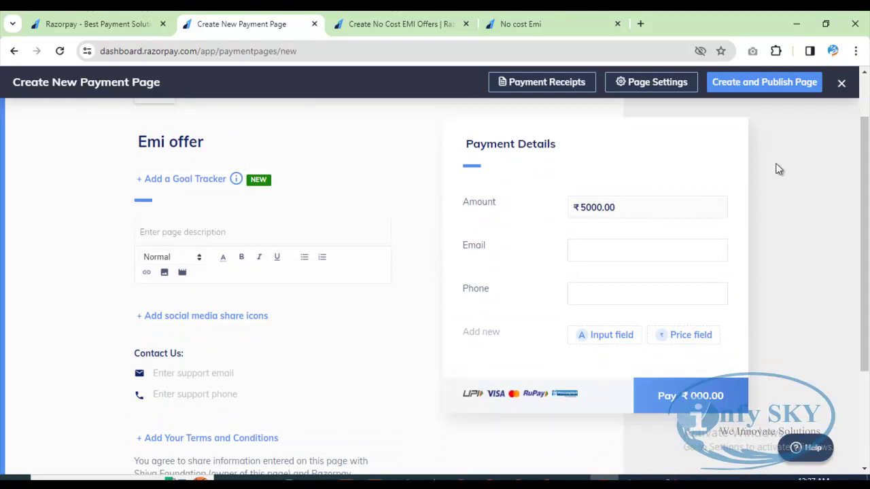
{"action": "left_click", "coordinate": [771, 82]}
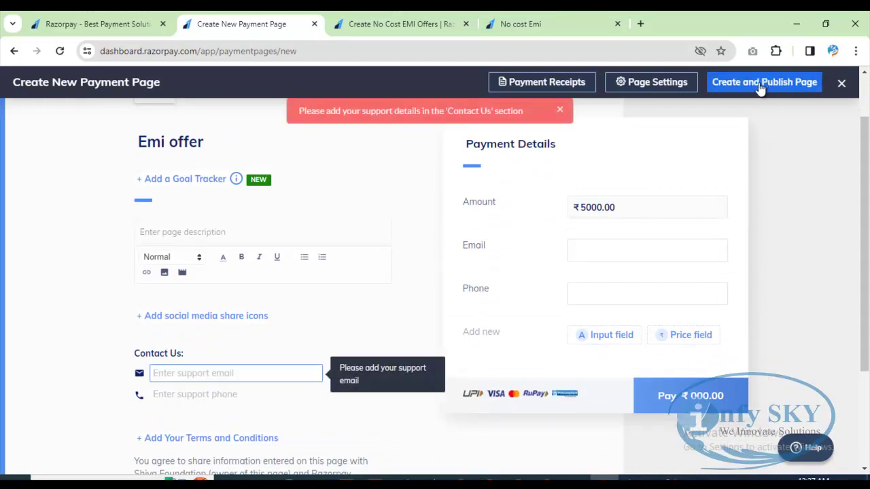
Step: Enter the support email address and support phone number under Contact Us
{"action": "scroll", "coordinate": [241, 278], "scroll_direction": "down", "scroll_amount": 1}
{"action": "scroll", "coordinate": [241, 277], "scroll_direction": "down", "scroll_amount": 1}
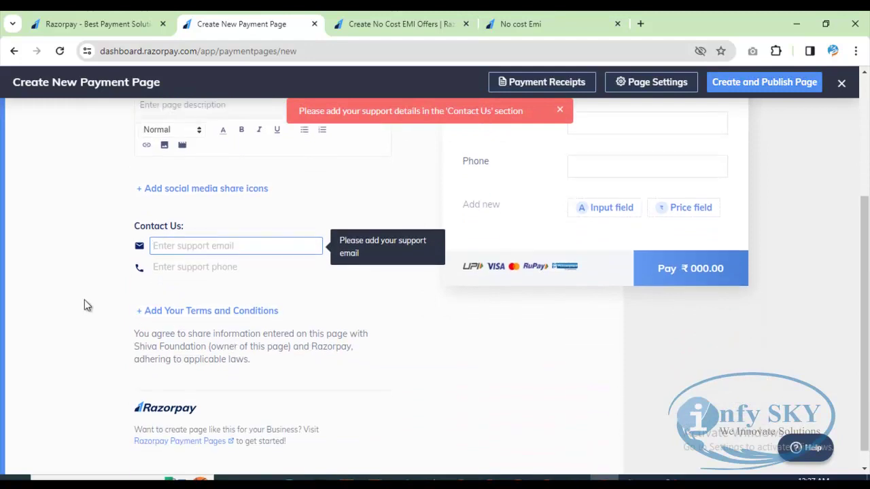
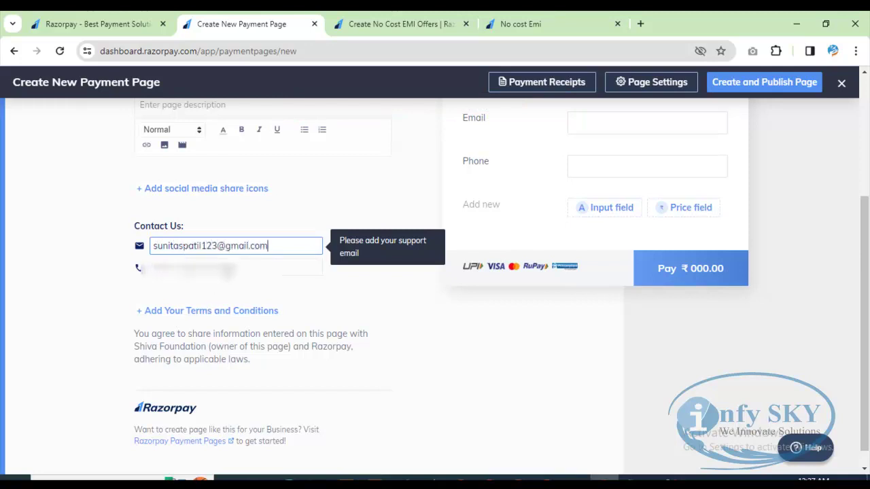
{"action": "left_click", "coordinate": [227, 266]}
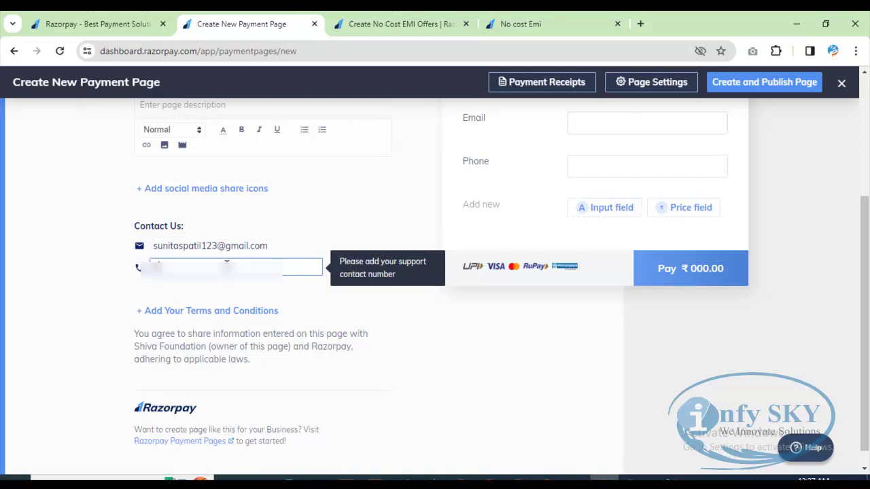
{"action": "type", "text": "98765432"}
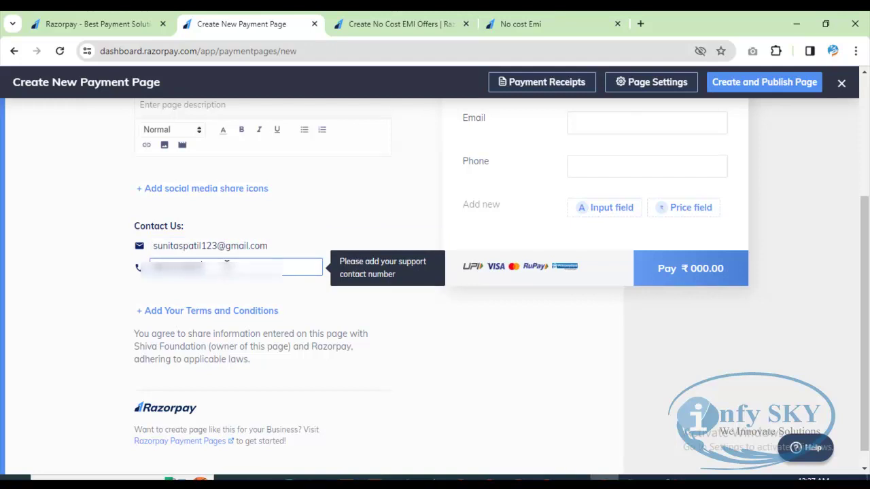
{"action": "left_click", "coordinate": [442, 340]}
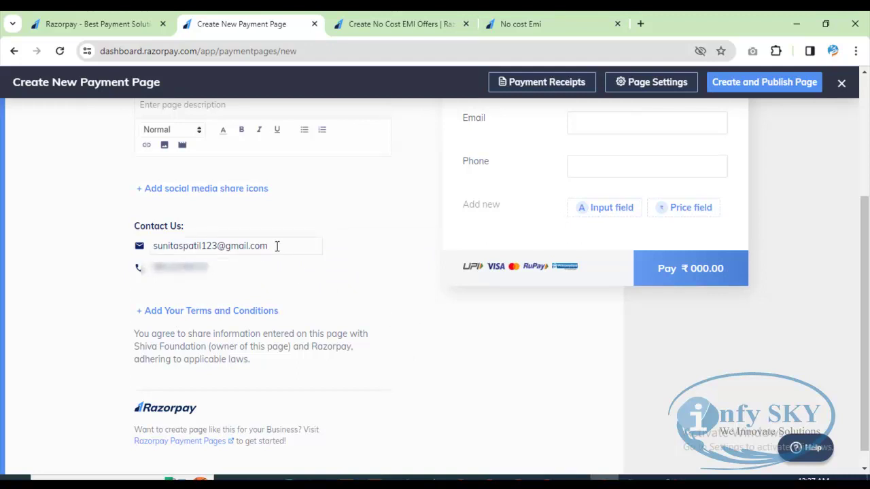
{"action": "scroll", "coordinate": [488, 371], "scroll_direction": "up", "scroll_amount": 3}
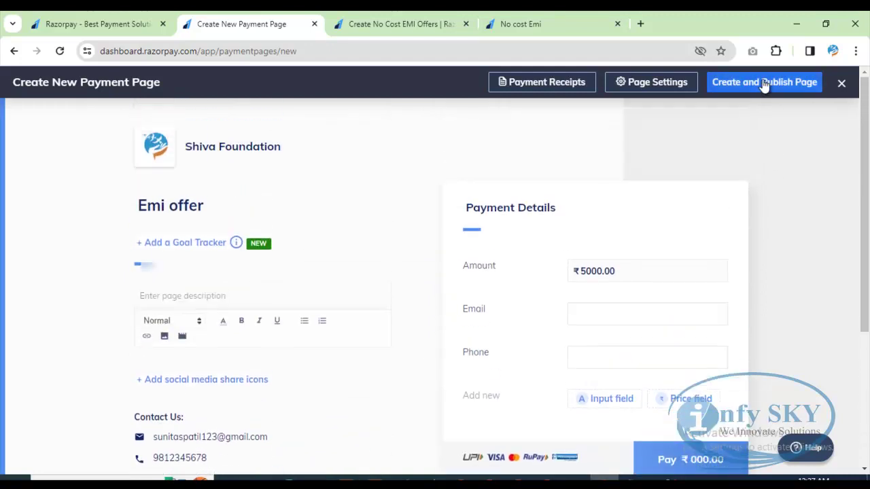
Step: Create and publish the Emi offer page, then copy its Page URL
{"action": "left_click", "coordinate": [762, 83]}
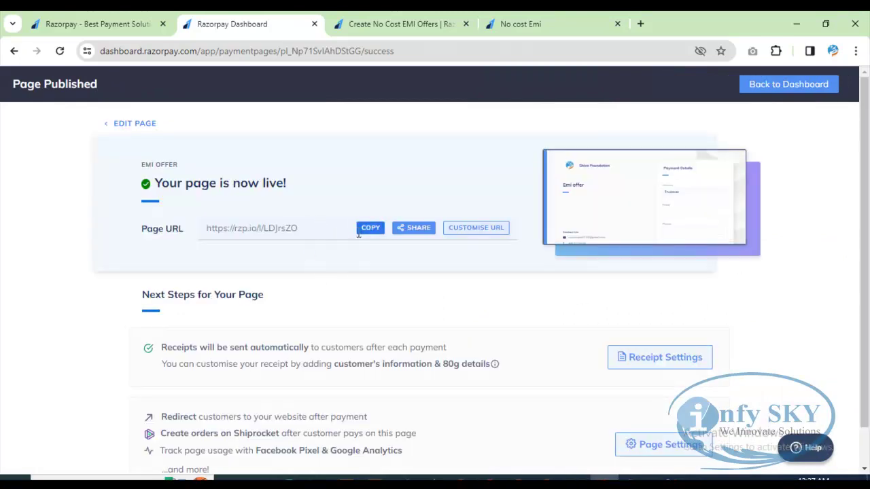
{"action": "left_click_drag", "start_coordinate": [318, 229], "coordinate": [203, 229]}
{"action": "left_click", "coordinate": [203, 229]}
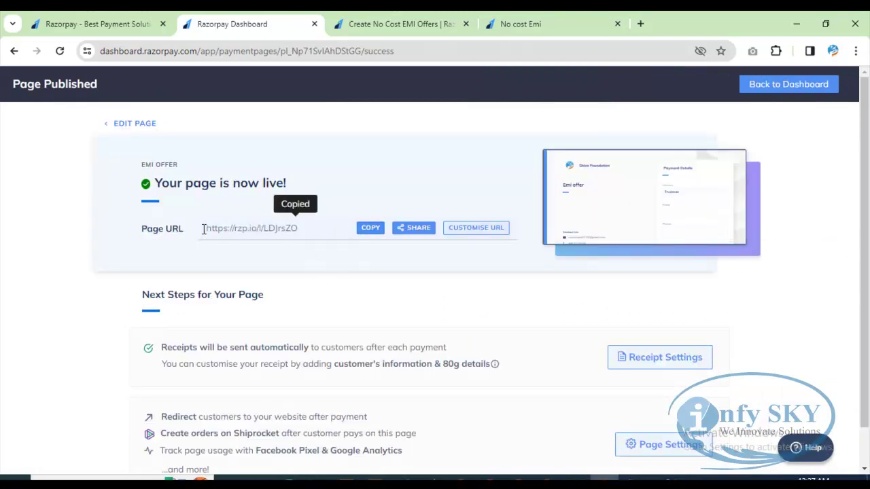
Step: Load the copied Emi offer page URL in a new browser tab
{"action": "left_click", "coordinate": [640, 24]}
{"action": "type", "text": "https://rzp.io/l/LDJrsZO"}
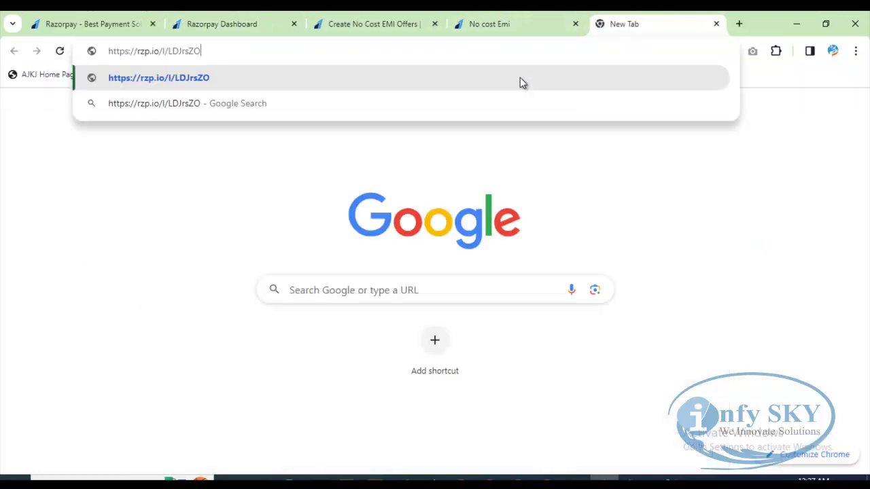
{"action": "key", "text": "Return"}
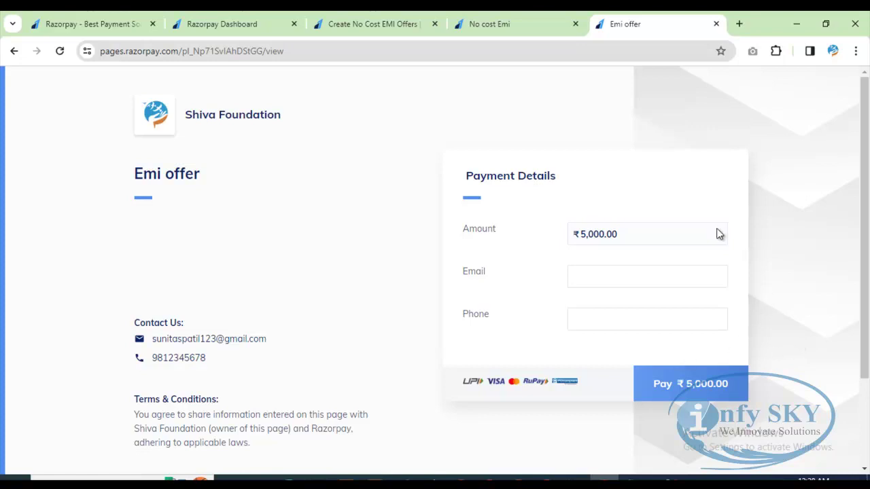
Step: Autofill the payer's email and phone, open the ₹5,000.00 checkout, then close it
{"action": "left_click", "coordinate": [590, 280]}
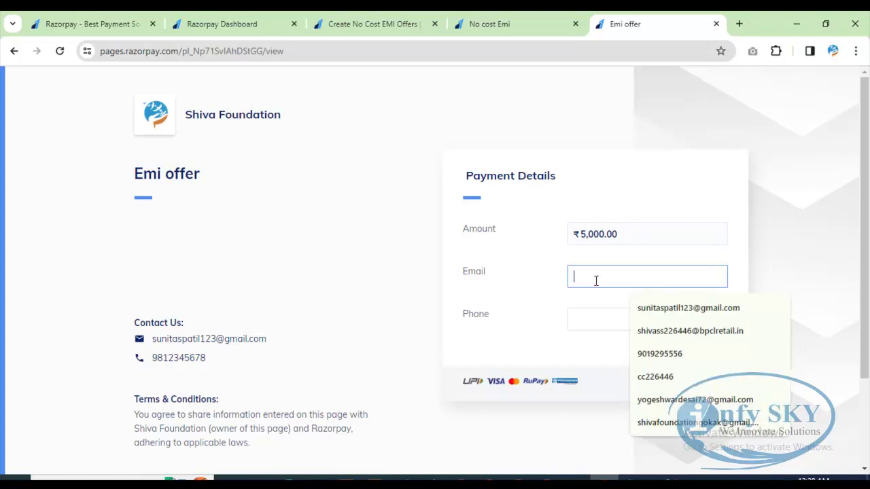
{"action": "left_click", "coordinate": [658, 308]}
{"action": "left_click", "coordinate": [574, 319]}
{"action": "left_click", "coordinate": [662, 349]}
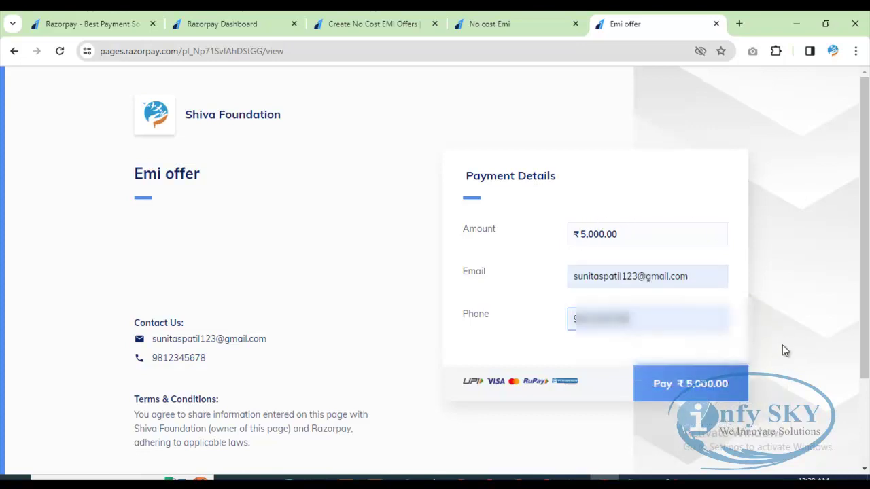
{"action": "left_click", "coordinate": [688, 386]}
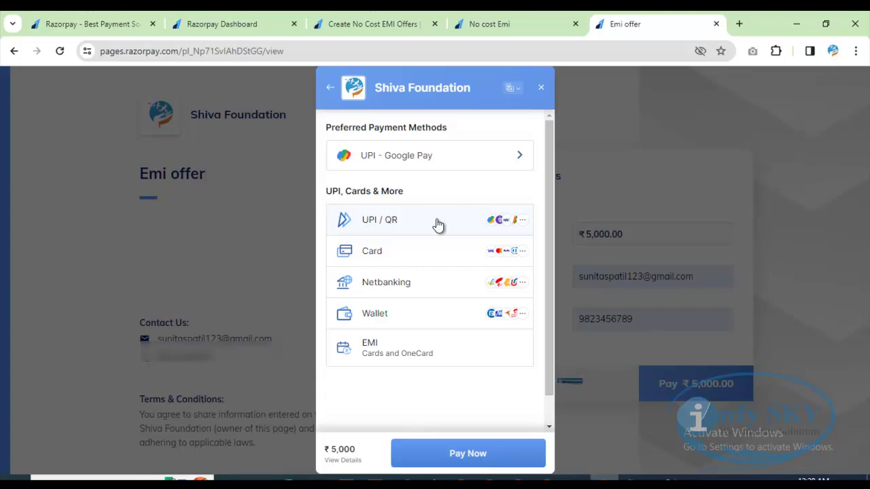
{"action": "left_click", "coordinate": [542, 88]}
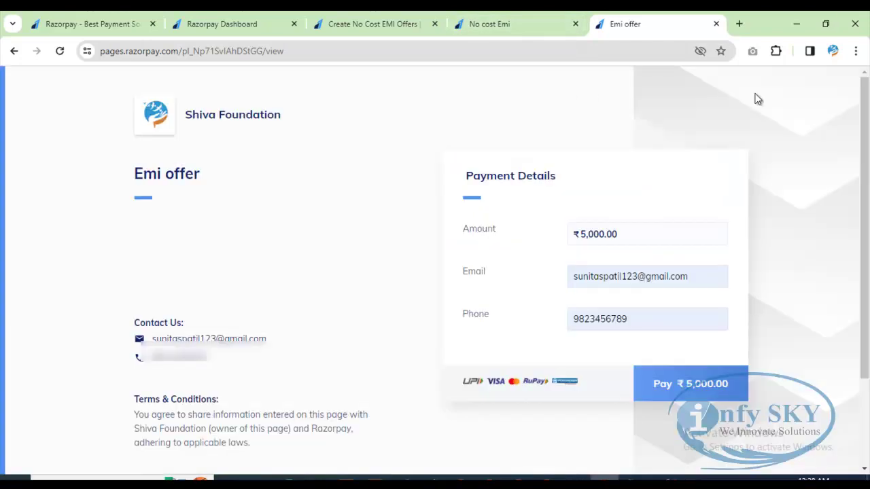